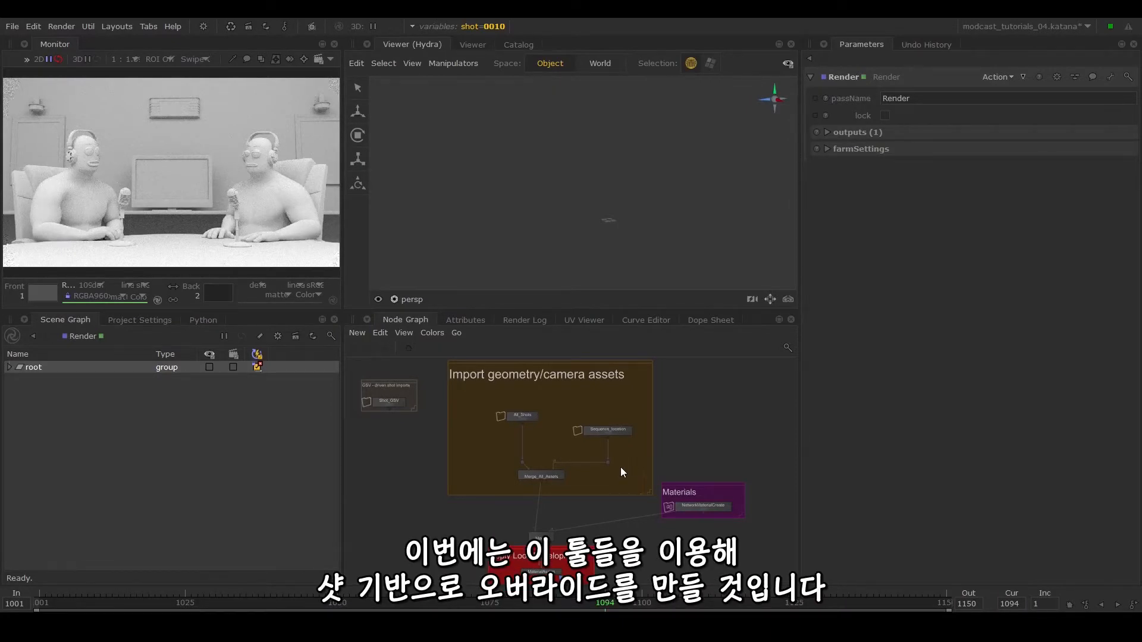
Switch the shot variable through 0100, 0120 and 0150 to check the render of each shot
scroll(552, 451, "up", 3)
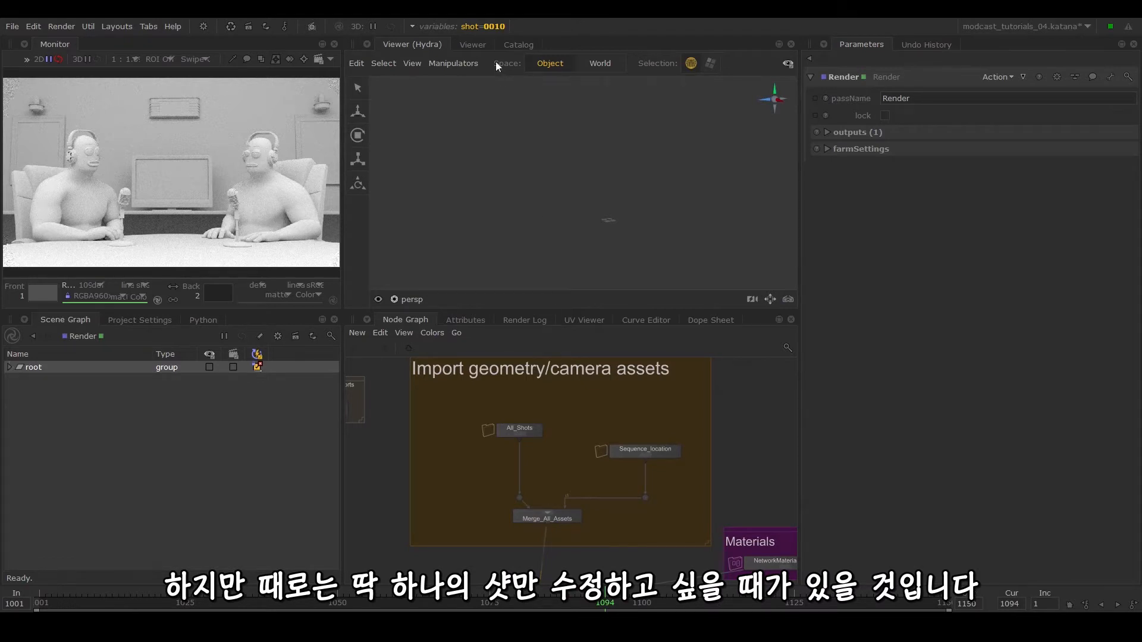
left_click(501, 27)
left_click(571, 78)
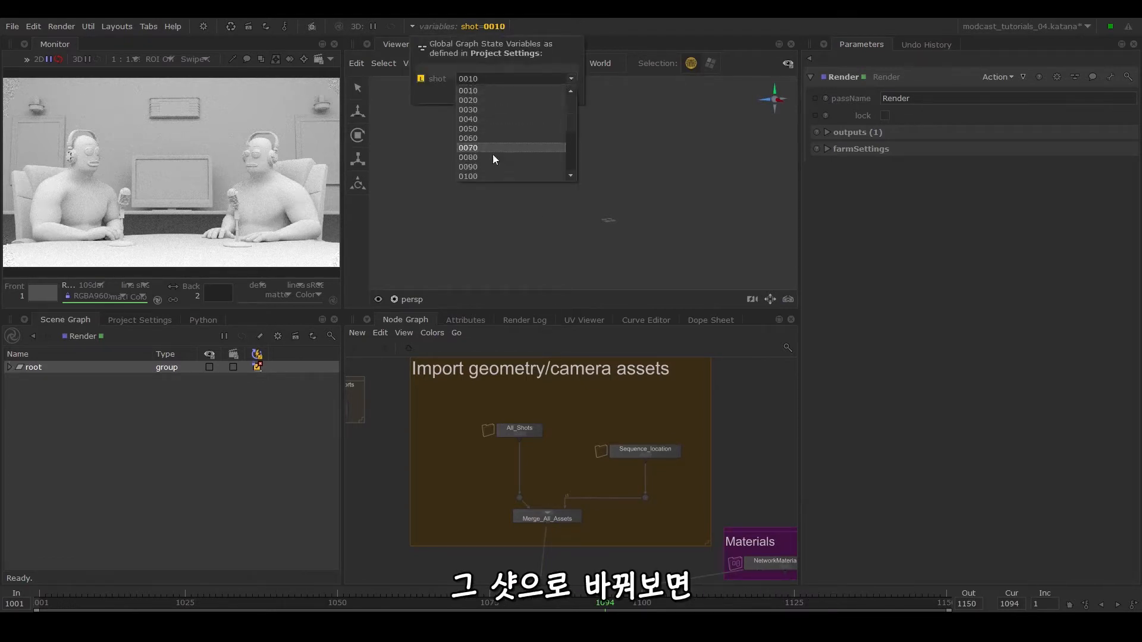
left_click(493, 176)
left_click(572, 78)
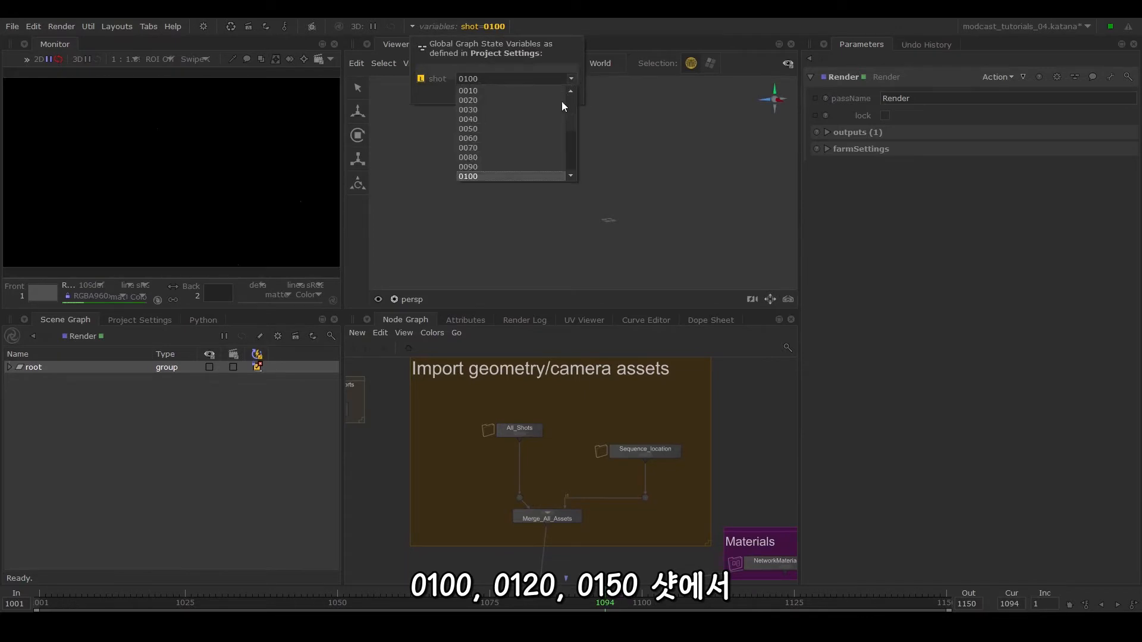
left_click(475, 138)
left_click(571, 78)
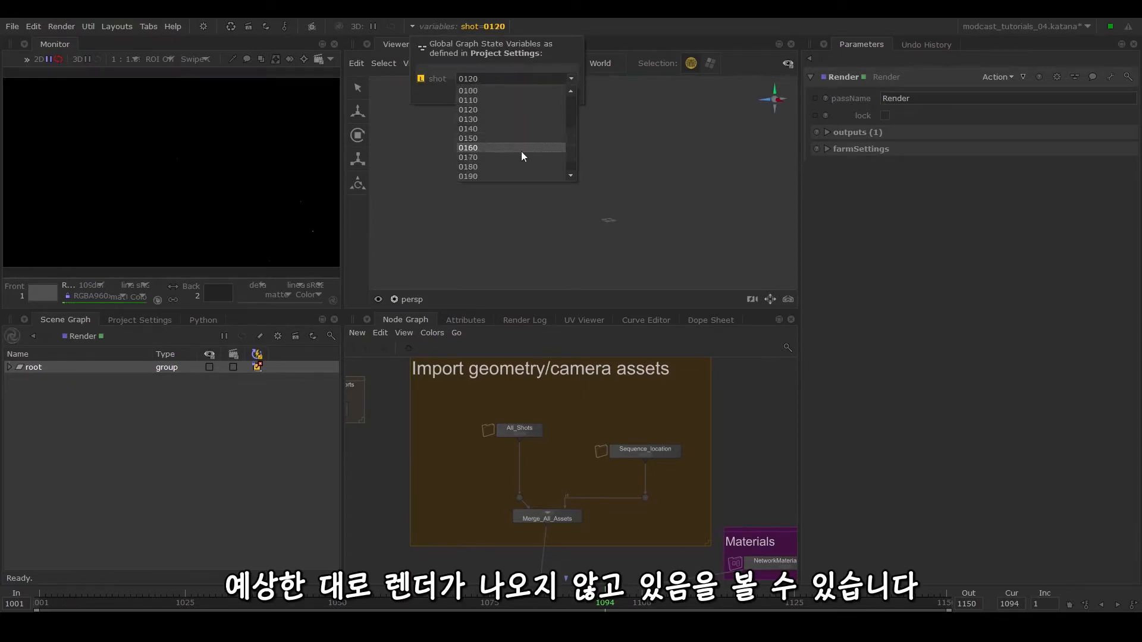
left_click(484, 140)
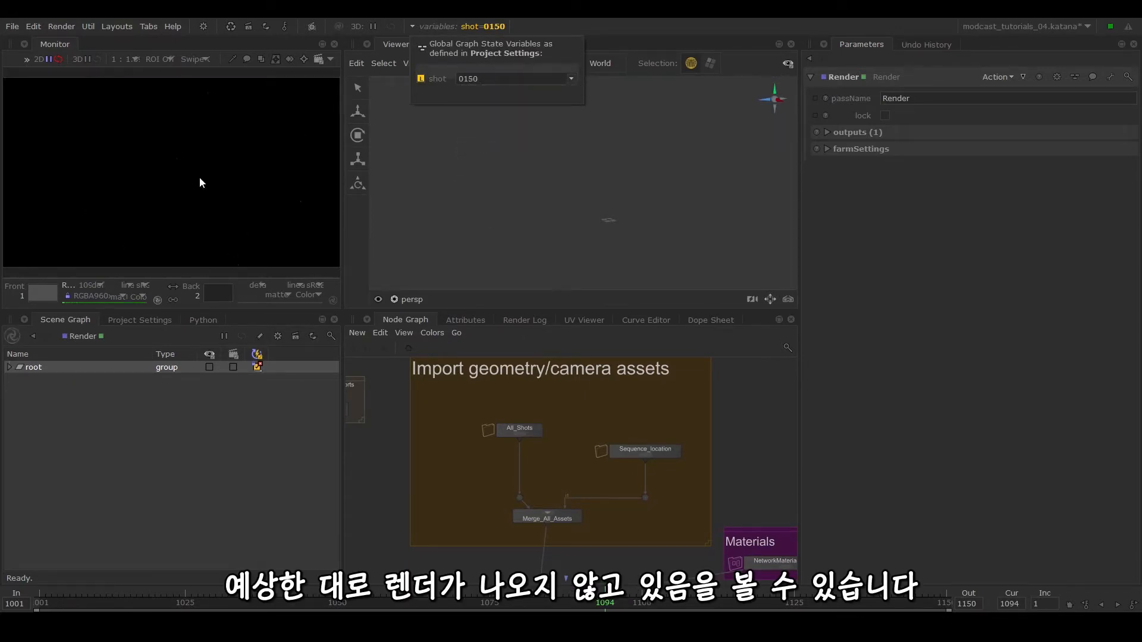
Expand the full scene hierarchy under root and inspect the room geometry in the 3D viewer
double_click(32, 367)
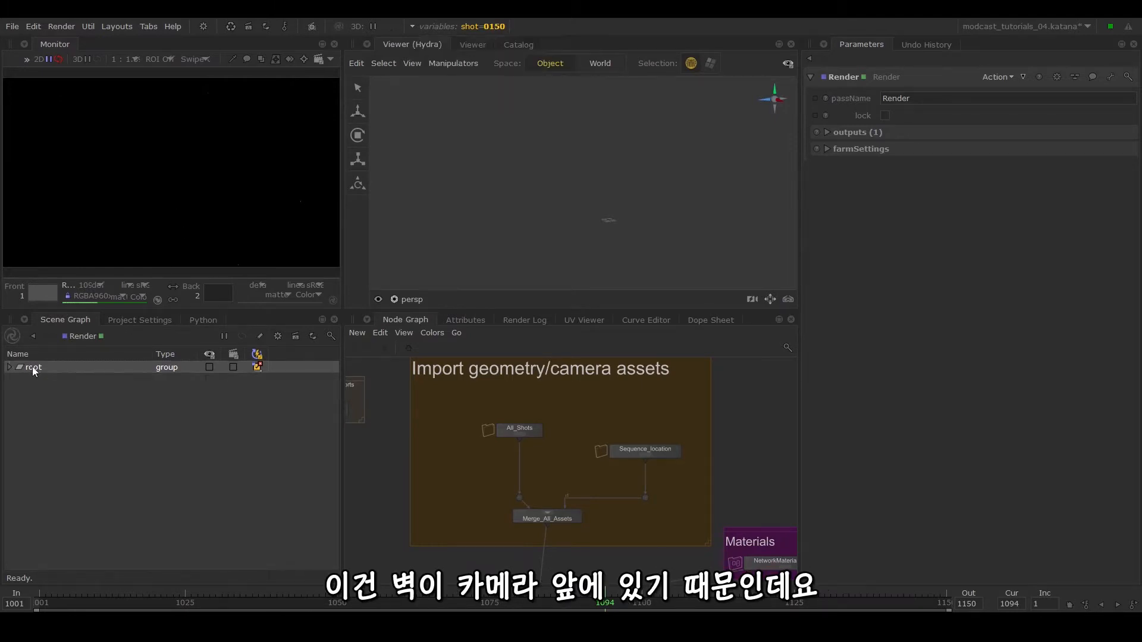
left_click_drag(612, 188, 583, 185, "alt")
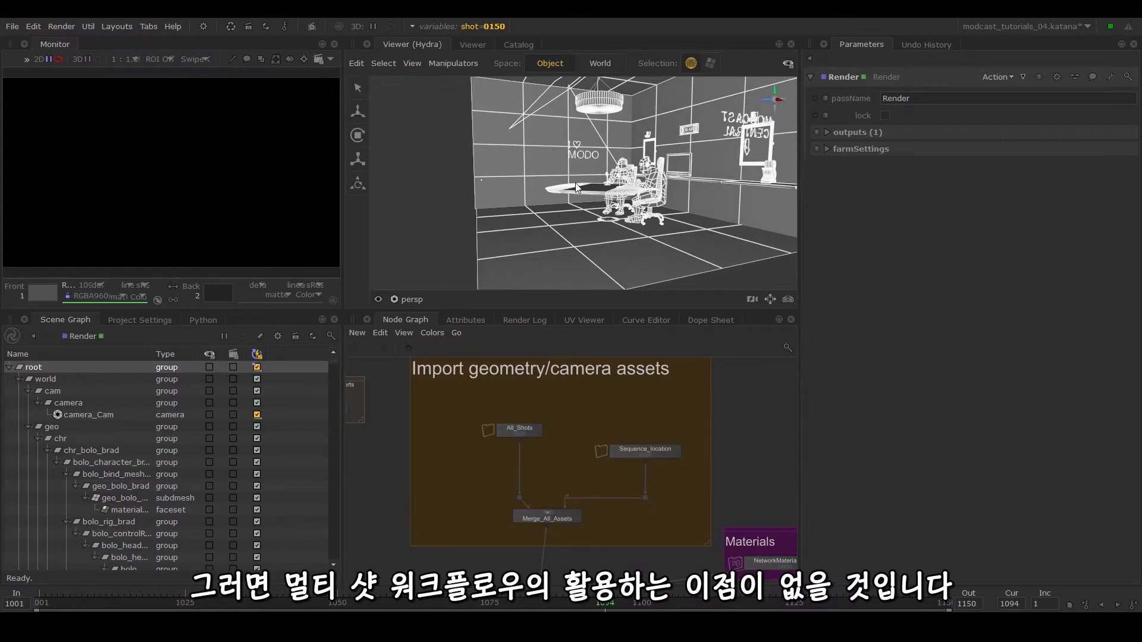
Insert a Dot node on the output connection just below Merge_All_Assets
middle_click_drag(549, 450, 560, 352)
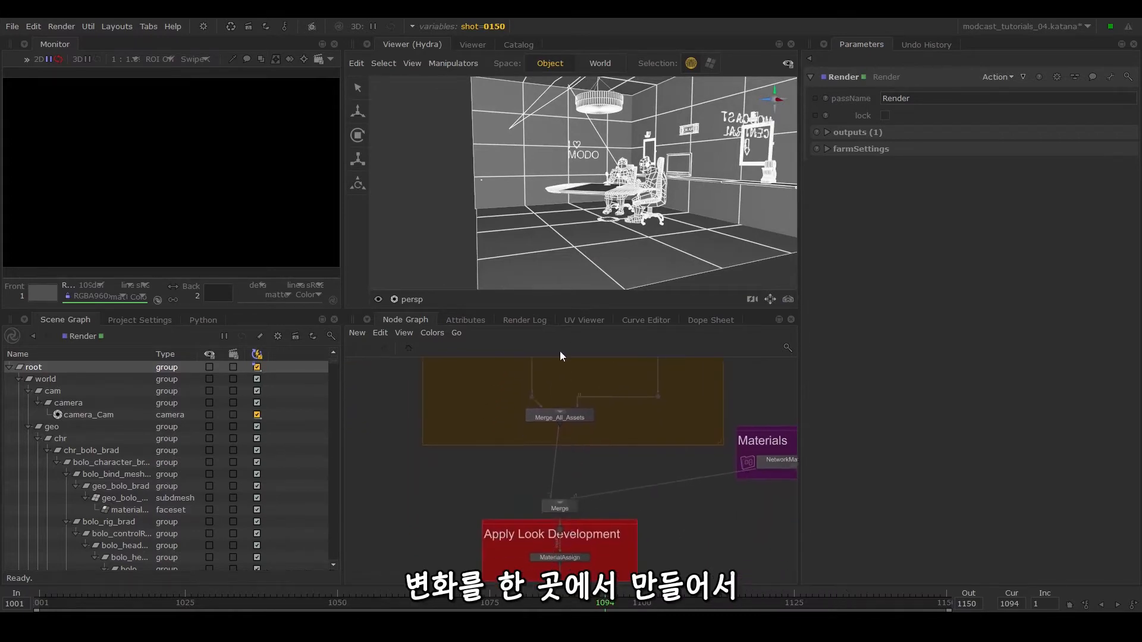
scroll(559, 407, "up", 5)
left_click(593, 460)
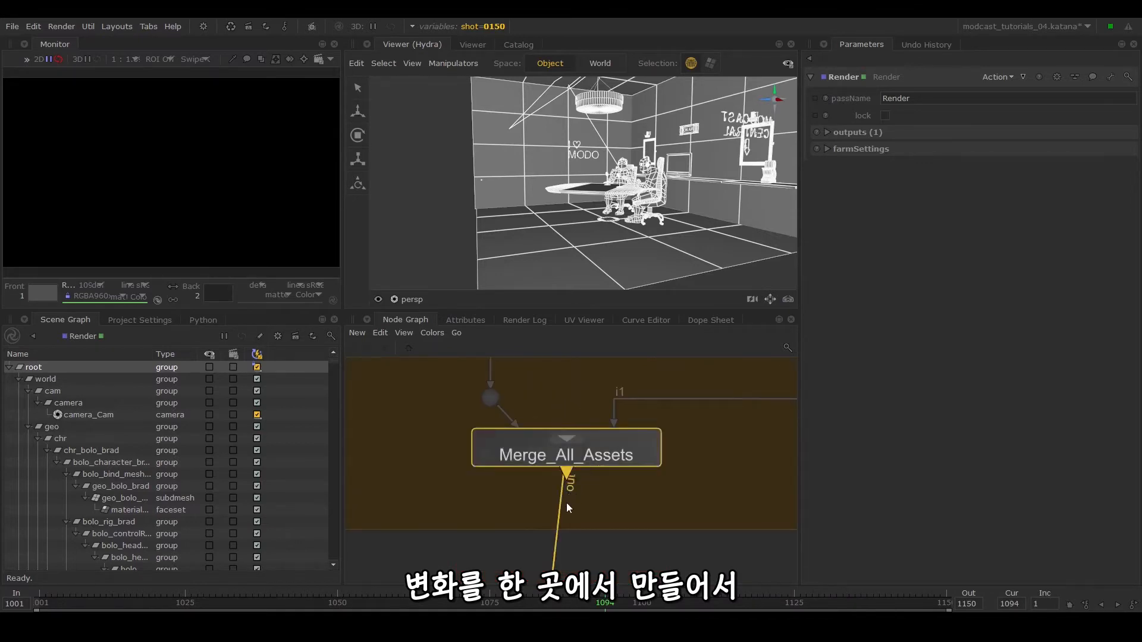
left_click_drag(569, 508, 575, 500)
middle_click_drag(595, 559, 576, 462)
left_click(576, 463)
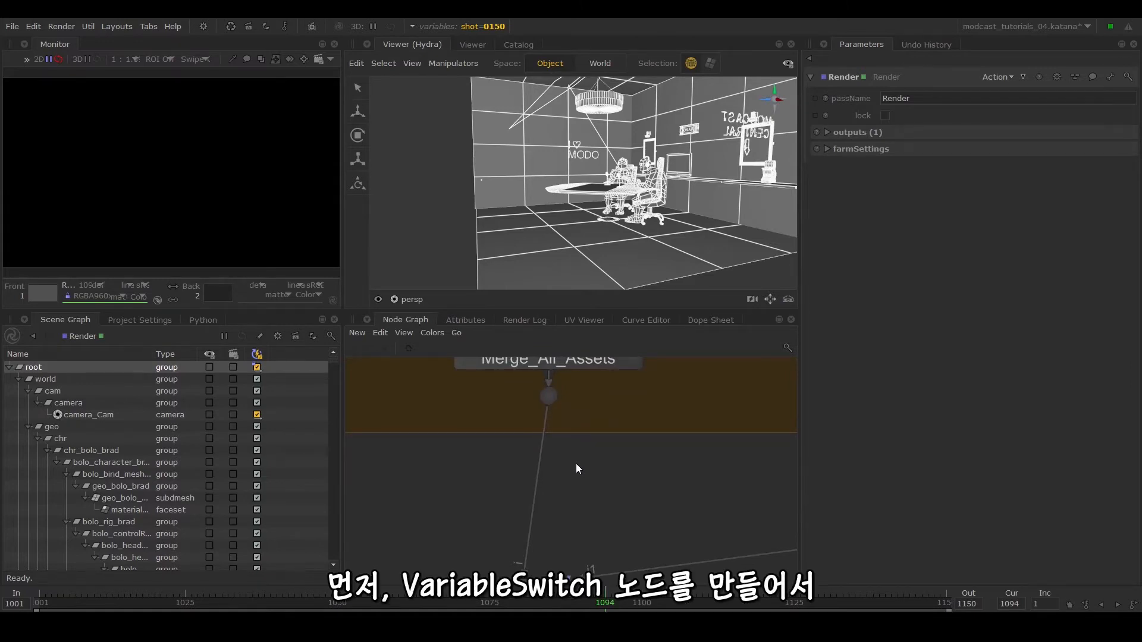
Create a VariableSwitch node between the new Dot and Merge, and connect its inputs i0 and i1 to the Dot
key("Tab")
left_click(587, 480)
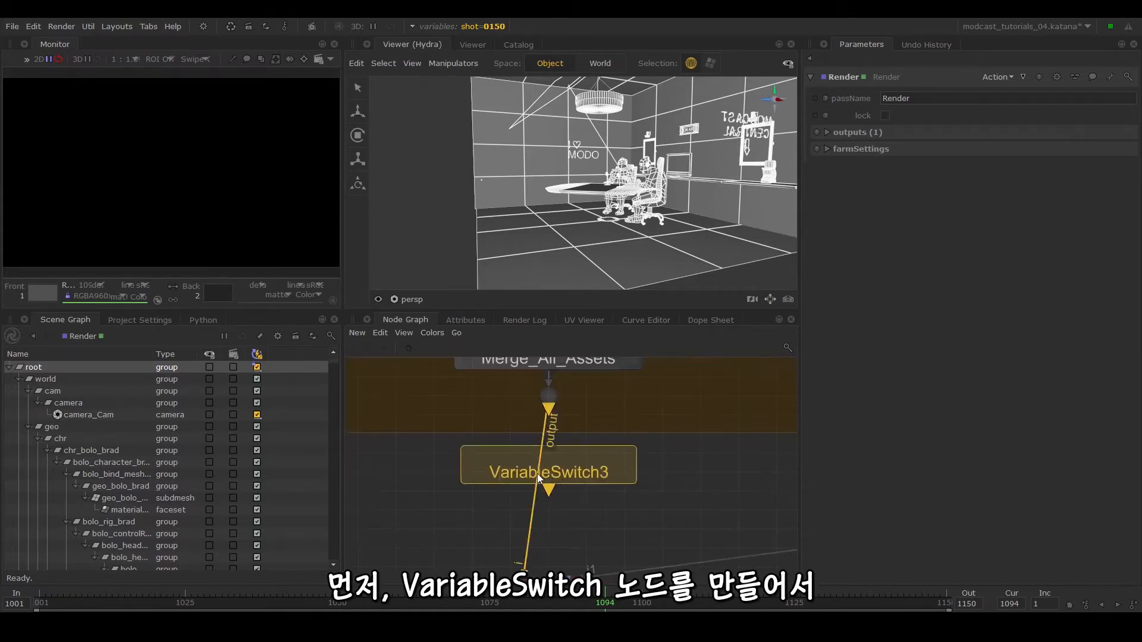
left_click(548, 491)
left_click_drag(550, 397, 604, 490)
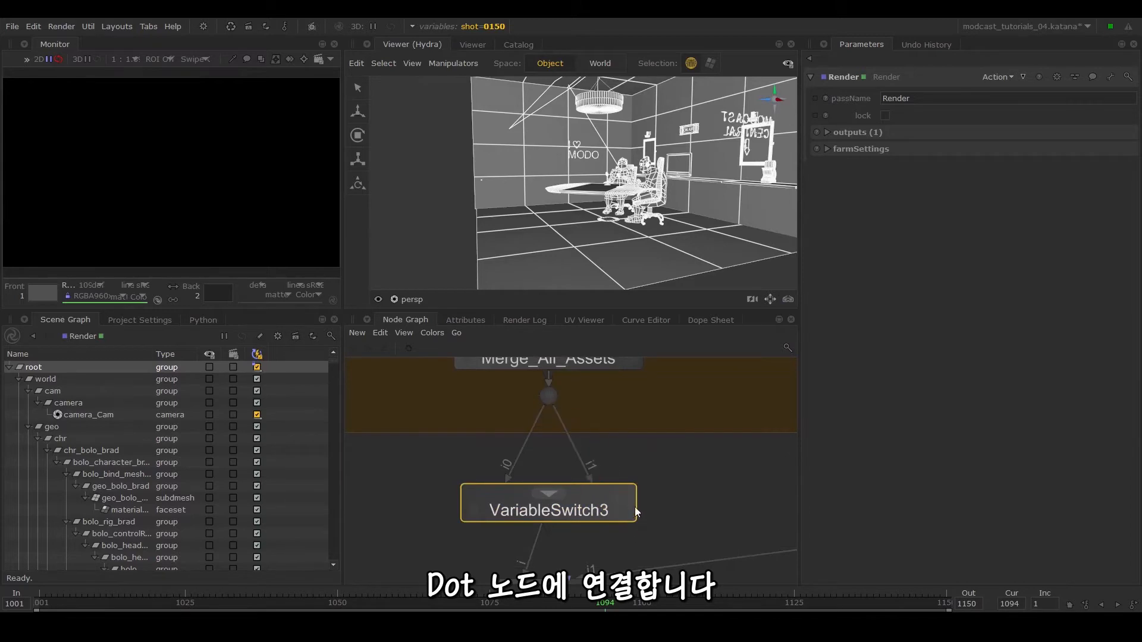
Add a Dot on each of the switch's two input connections, spread them apart, and enable dimming of inactive branches in the node graph
key("period")
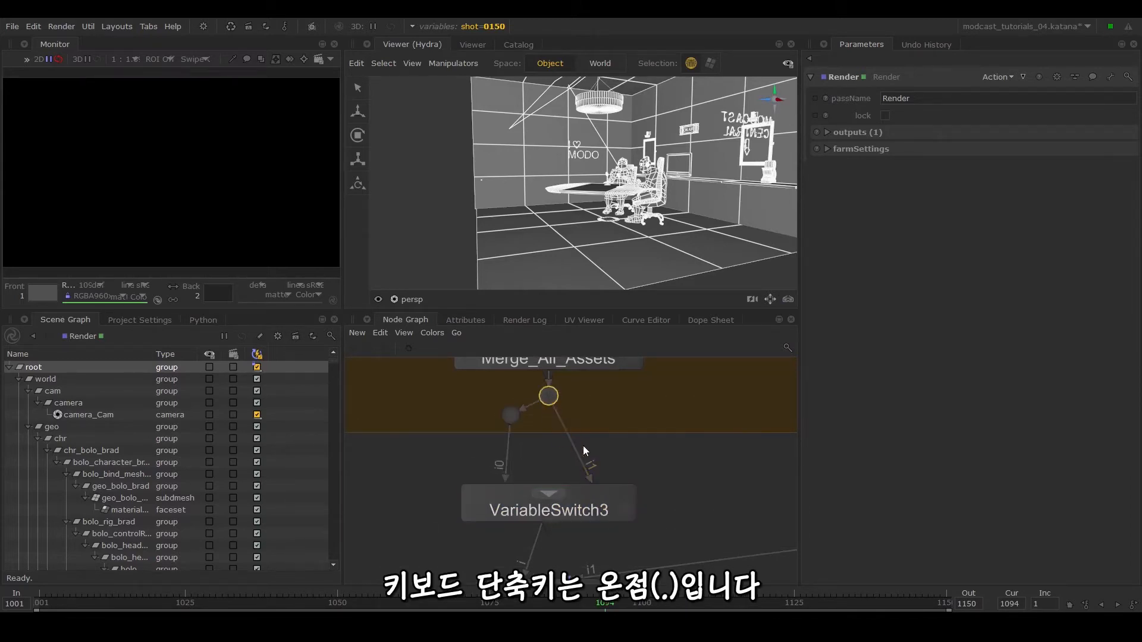
key("period")
left_click_drag(510, 414, 481, 419)
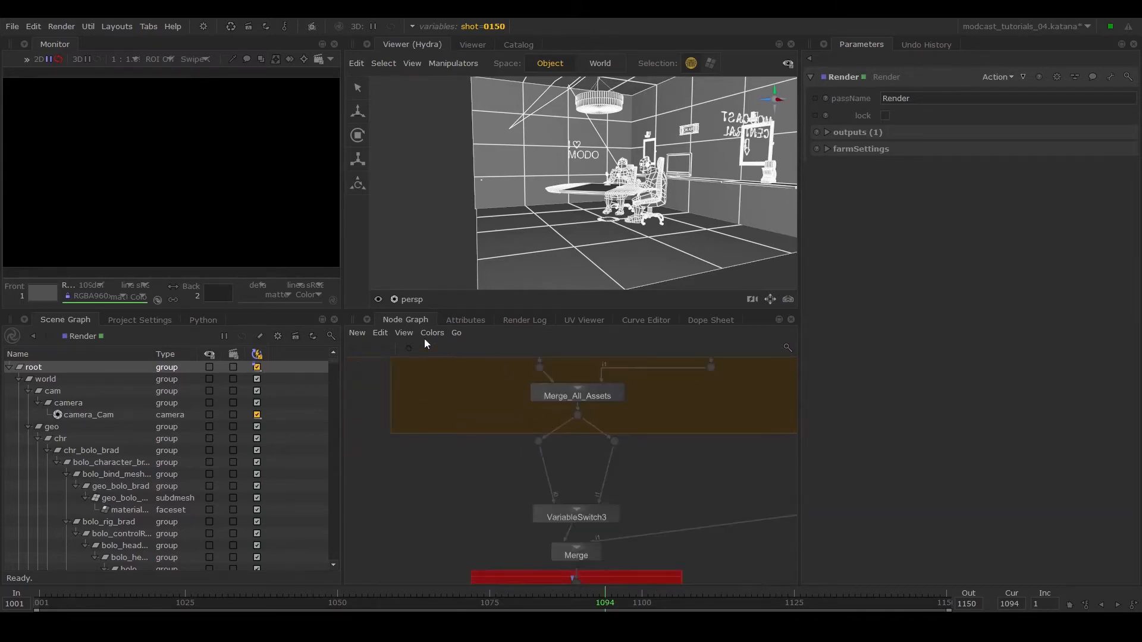
left_click(404, 333)
left_click(401, 411)
Edit the VariableSwitch node's parameters and set its variableName to shot
left_click(615, 518)
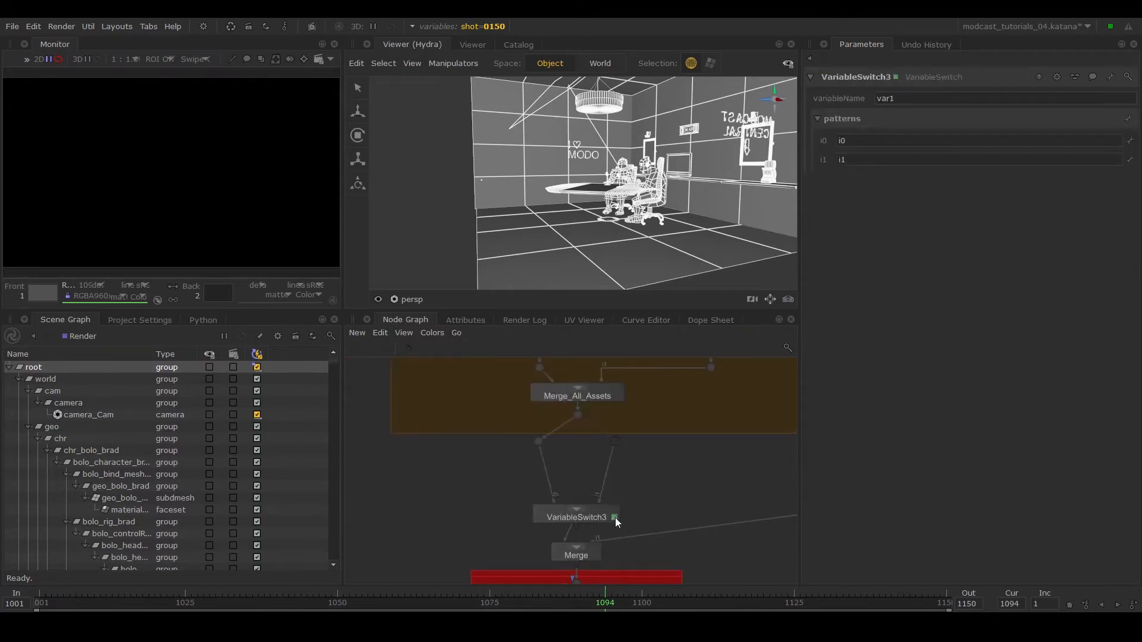
double_click(903, 100)
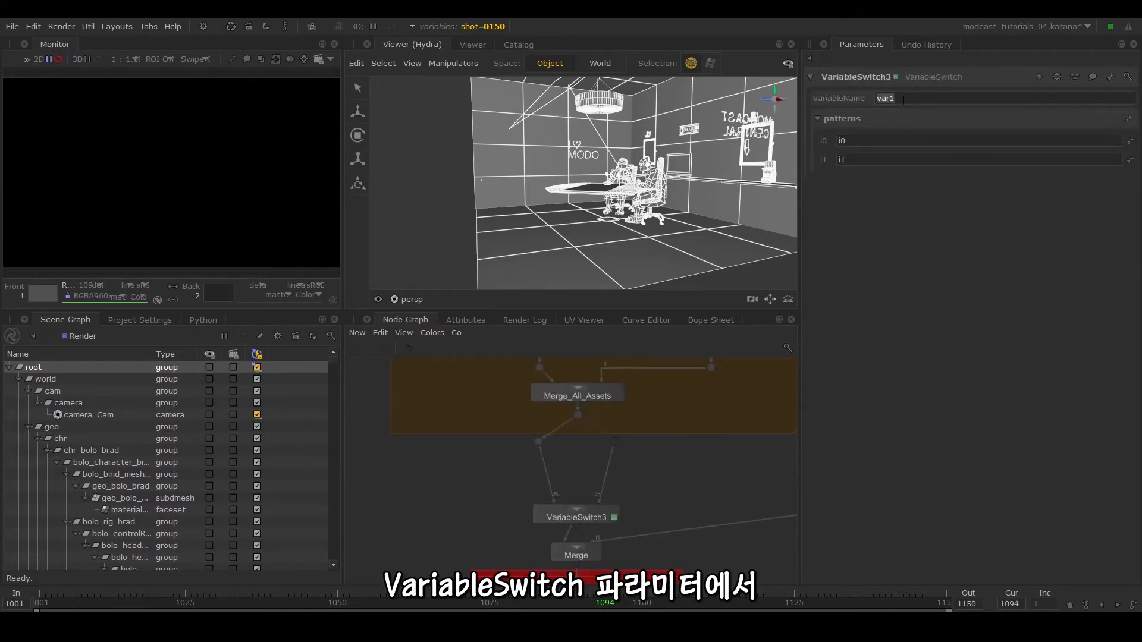
type("shot")
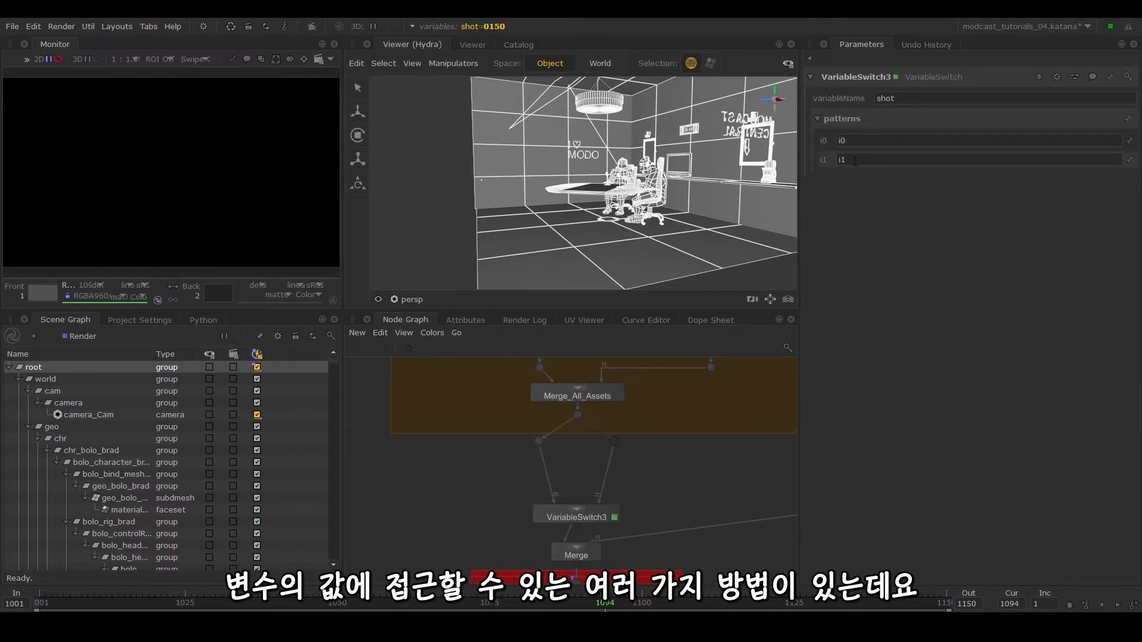
double_click(855, 161)
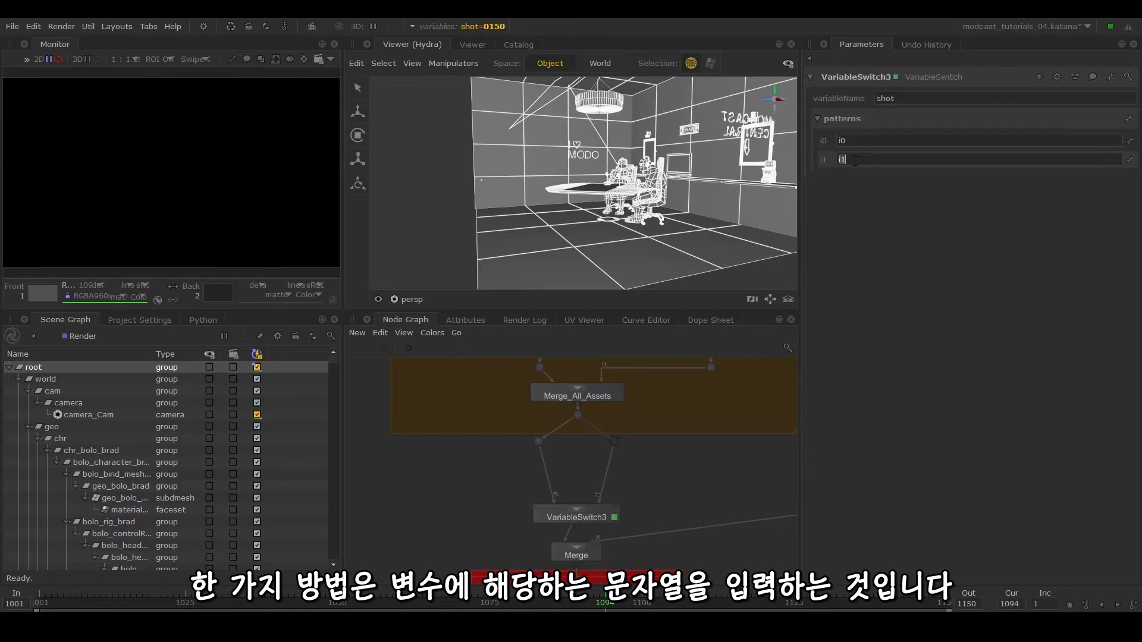
type("010")
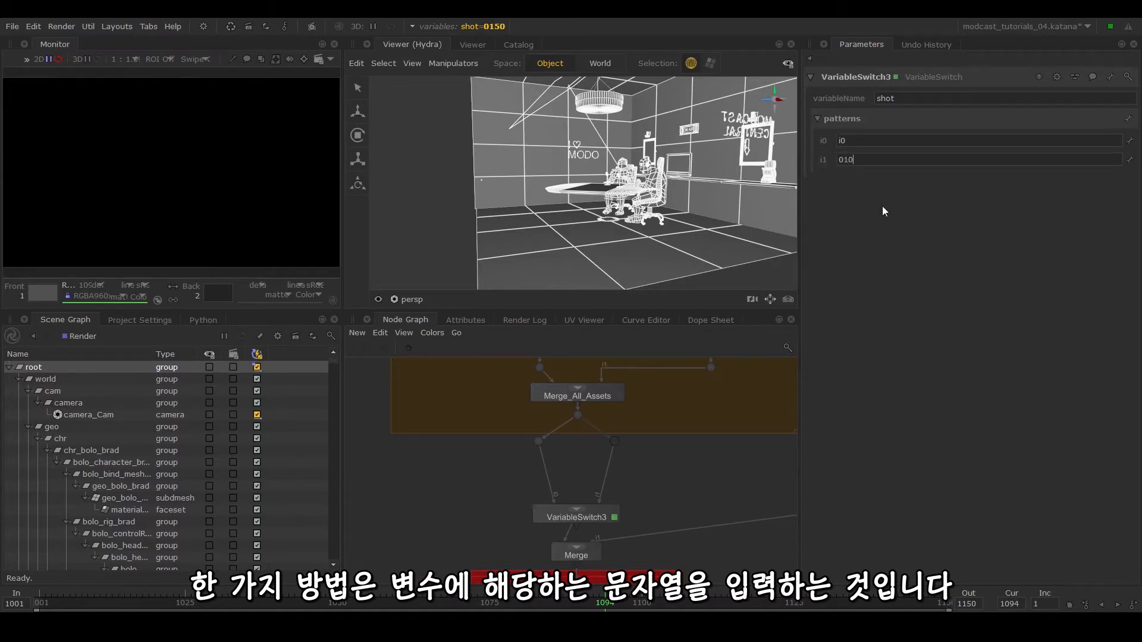
type("0 012")
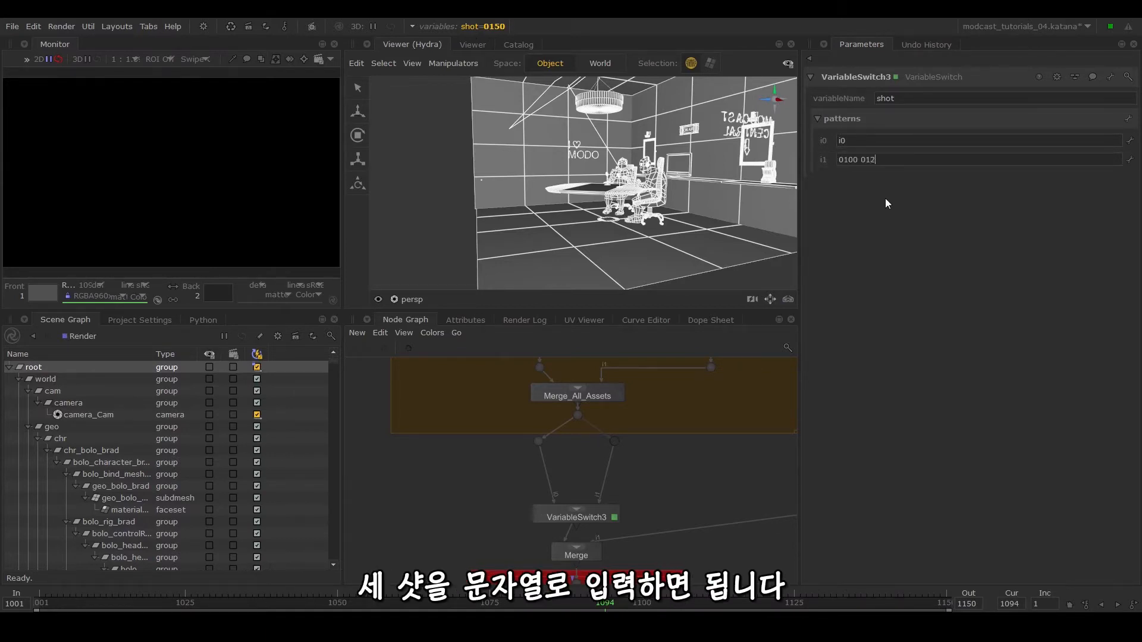
type("0 0150")
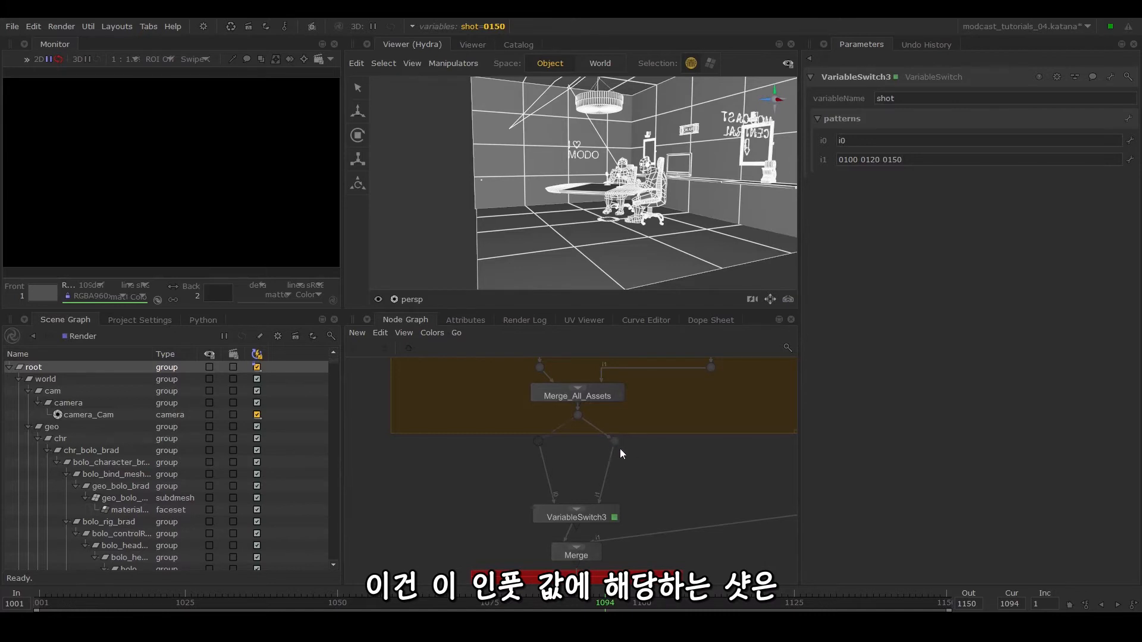
Switch the shot variable to 0120 and then 0110 to compare which switch branch each shot uses
left_click(479, 26)
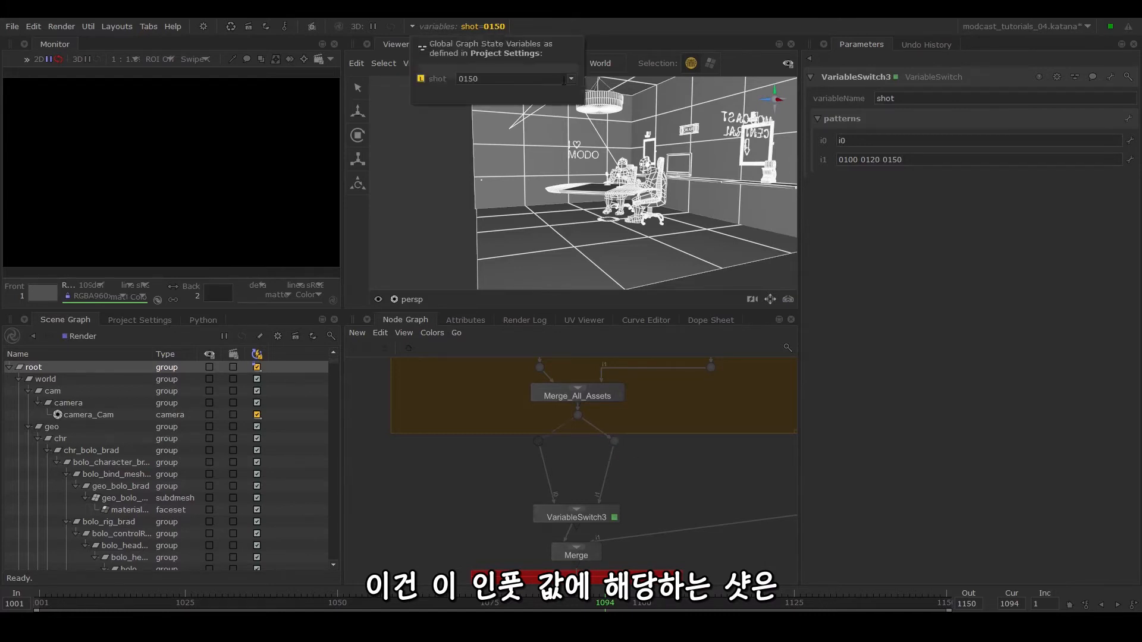
left_click(569, 79)
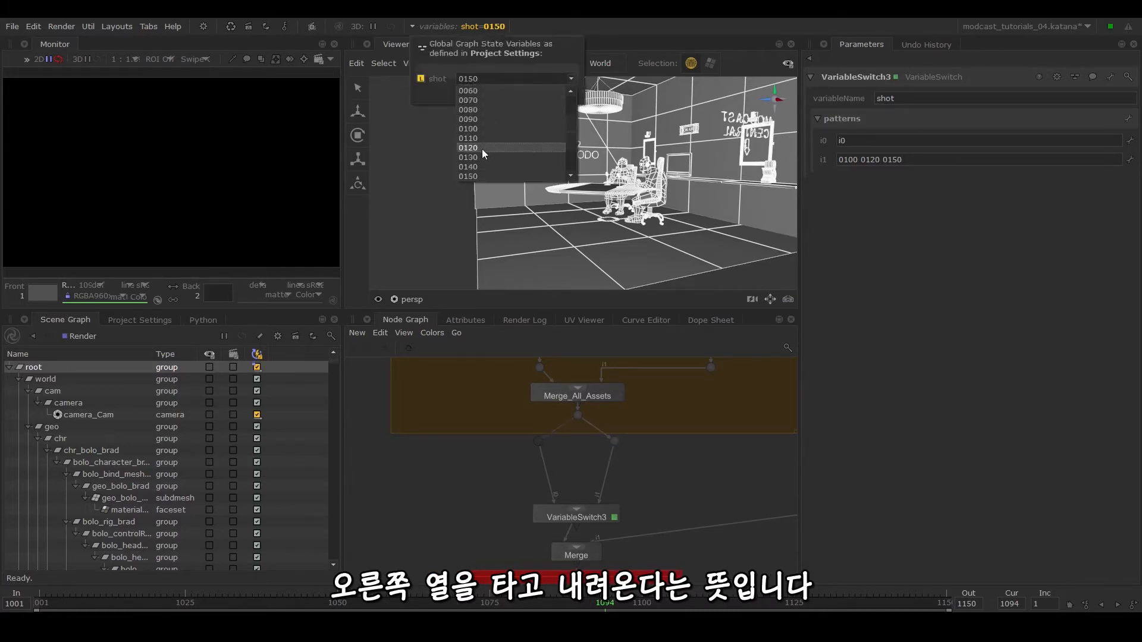
left_click(481, 148)
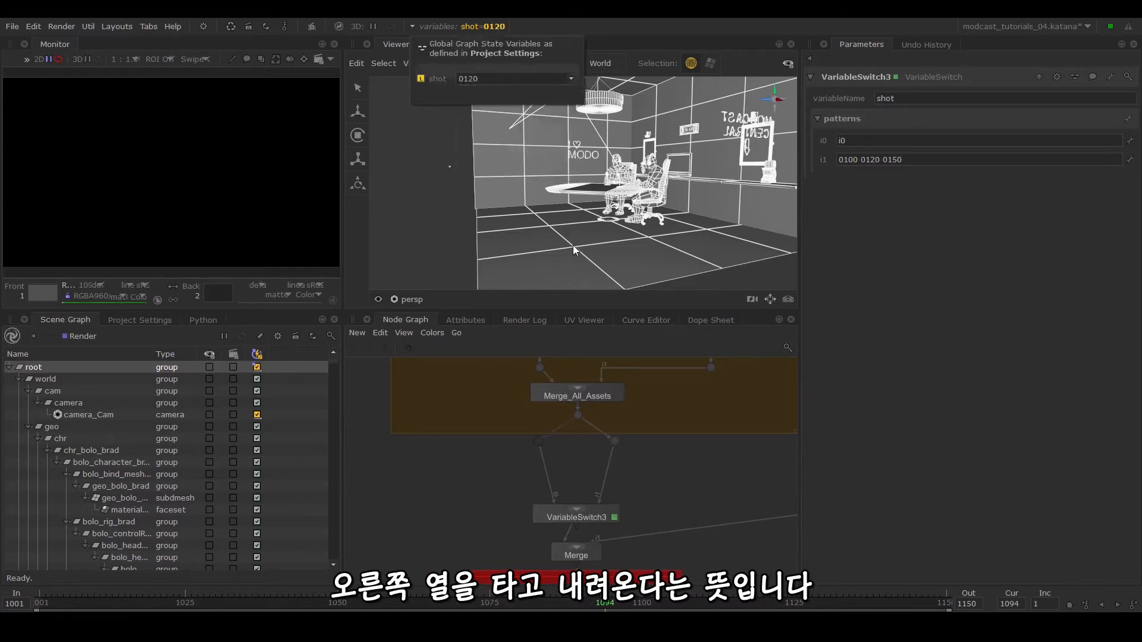
left_click(570, 77)
left_click(480, 138)
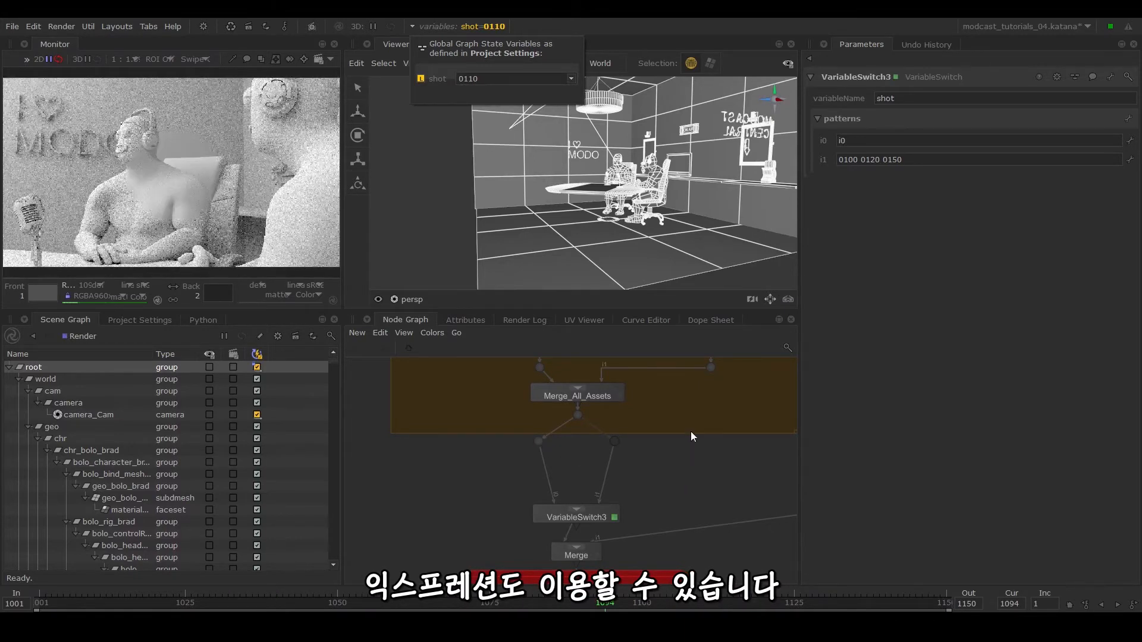
Replace the switch's i1 pattern with the wildcard * to match all shots
left_click(903, 159)
left_click_drag(903, 160, 828, 159)
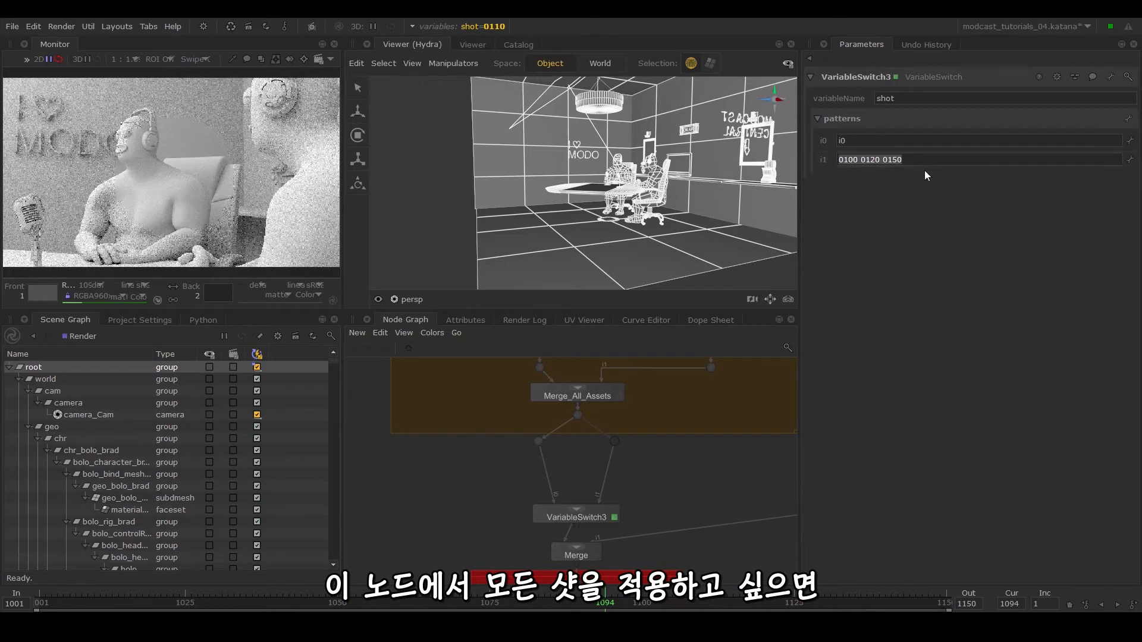
type("*")
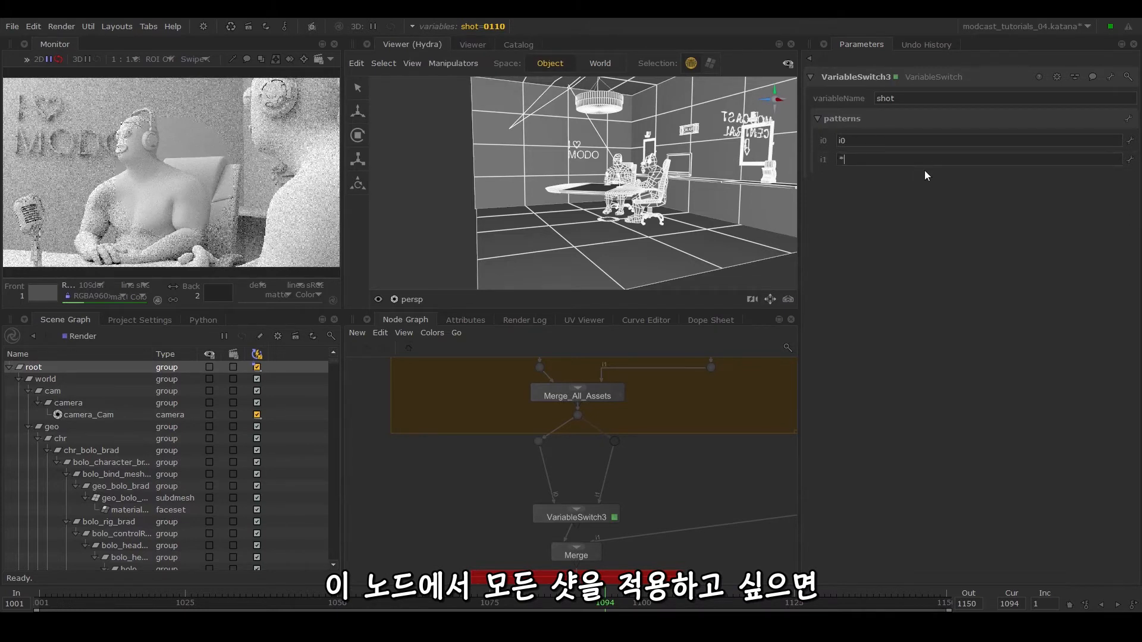
left_click(673, 435)
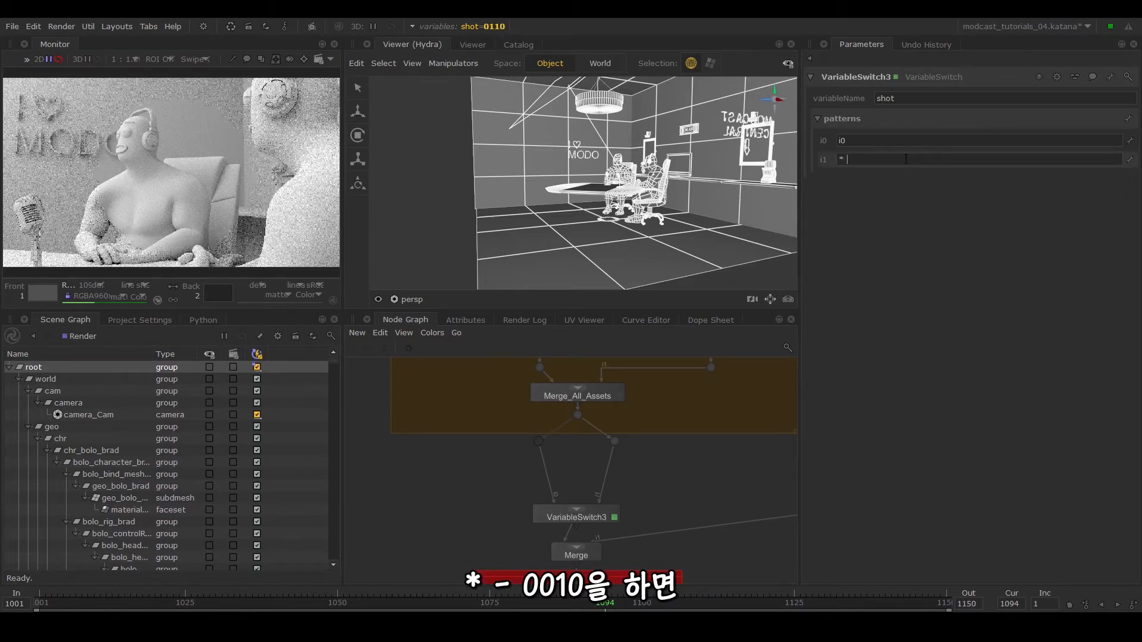
Extend the i1 pattern to * - 0010 and test the exclusion by switching the shot variable to 0010
type("- 0010")
left_click(497, 27)
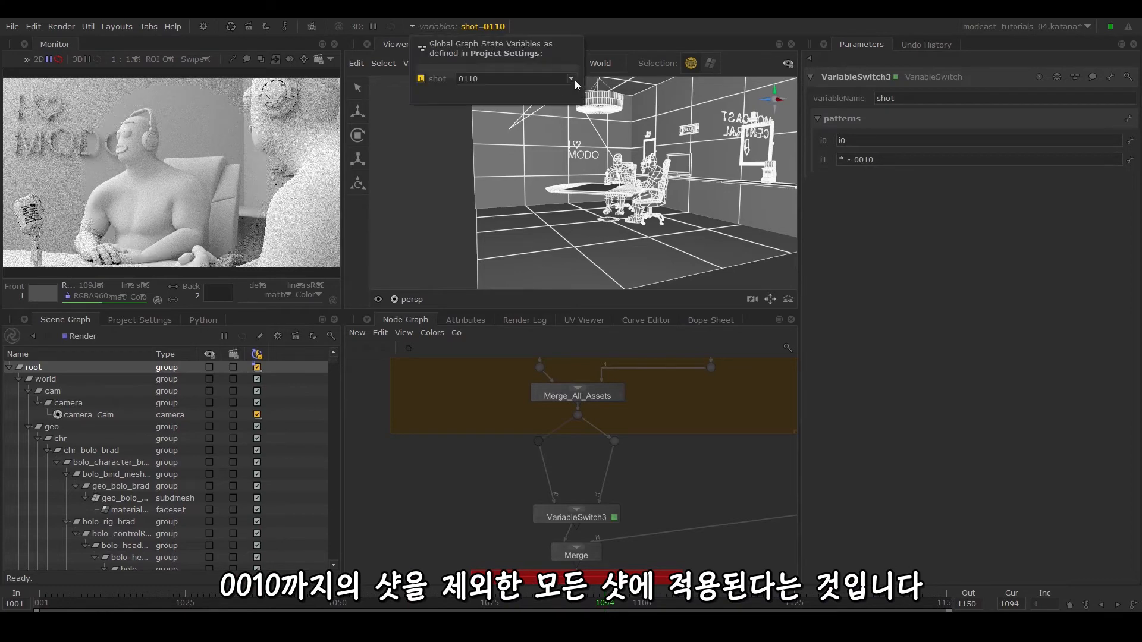
left_click(575, 79)
left_click(516, 93)
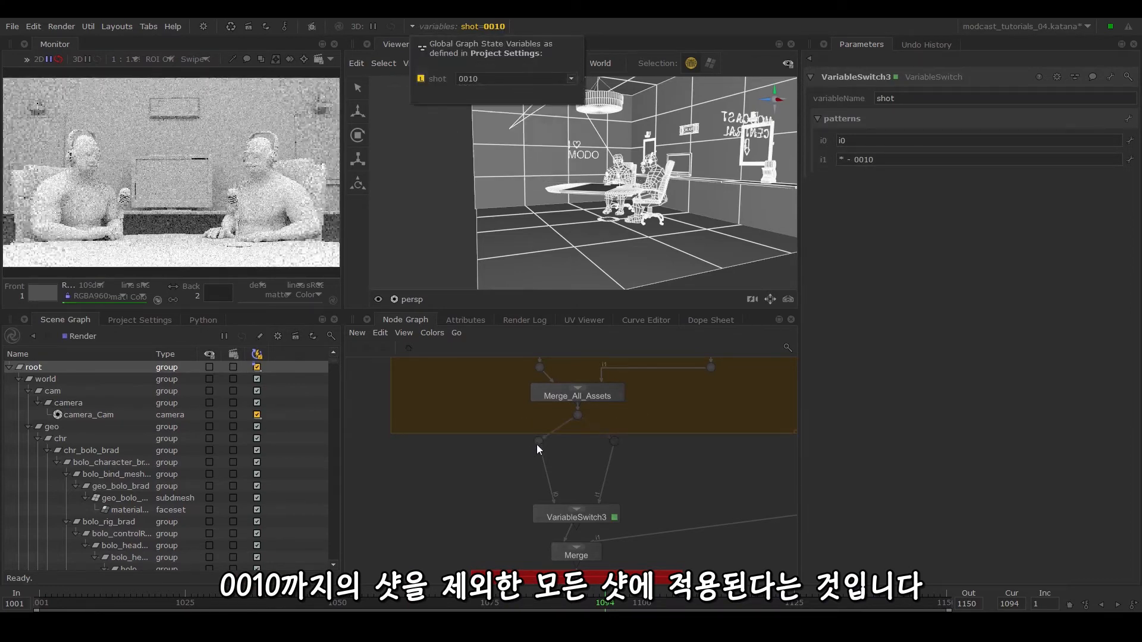
Set the i1 pattern to 00?0 and test it by switching the shot variable to 0050 and 0100
left_click_drag(884, 160, 827, 158)
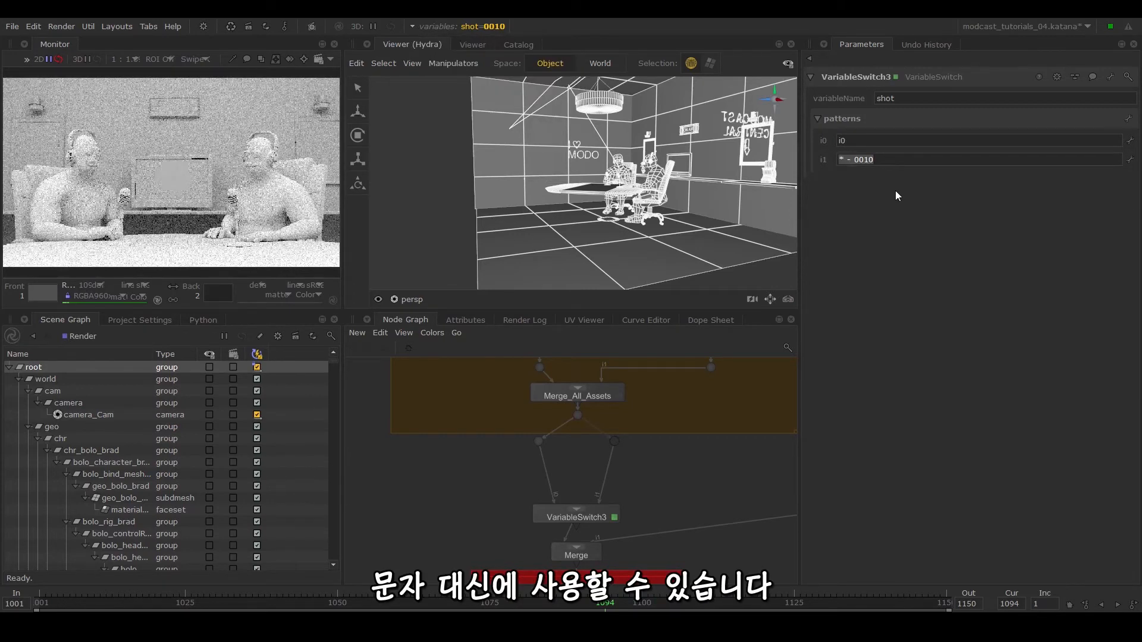
type("00?0")
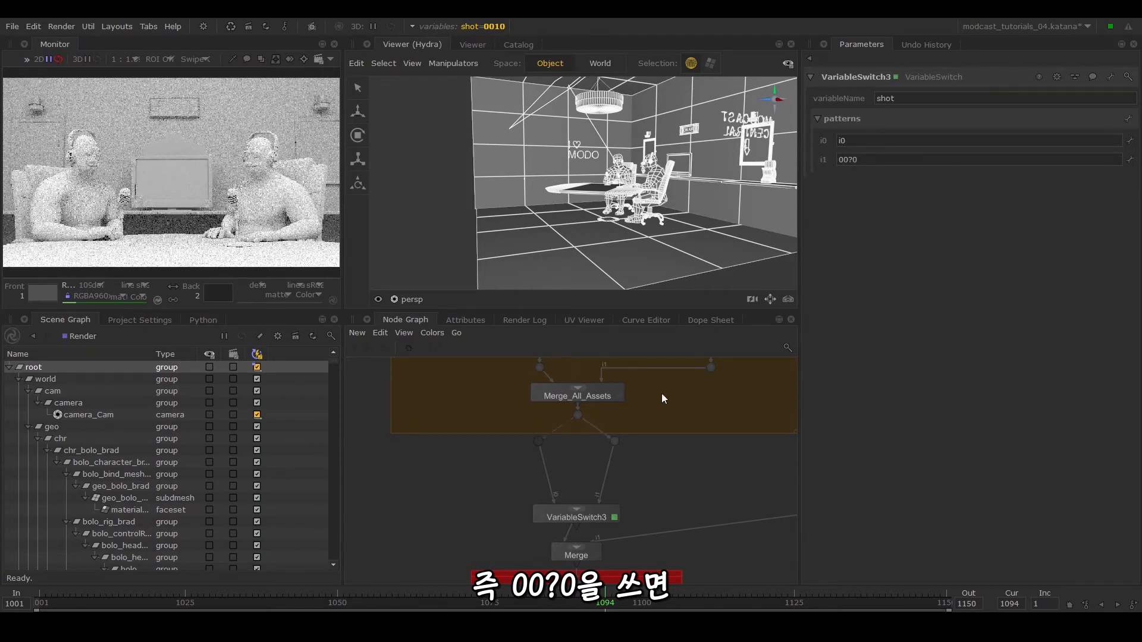
left_click(498, 28)
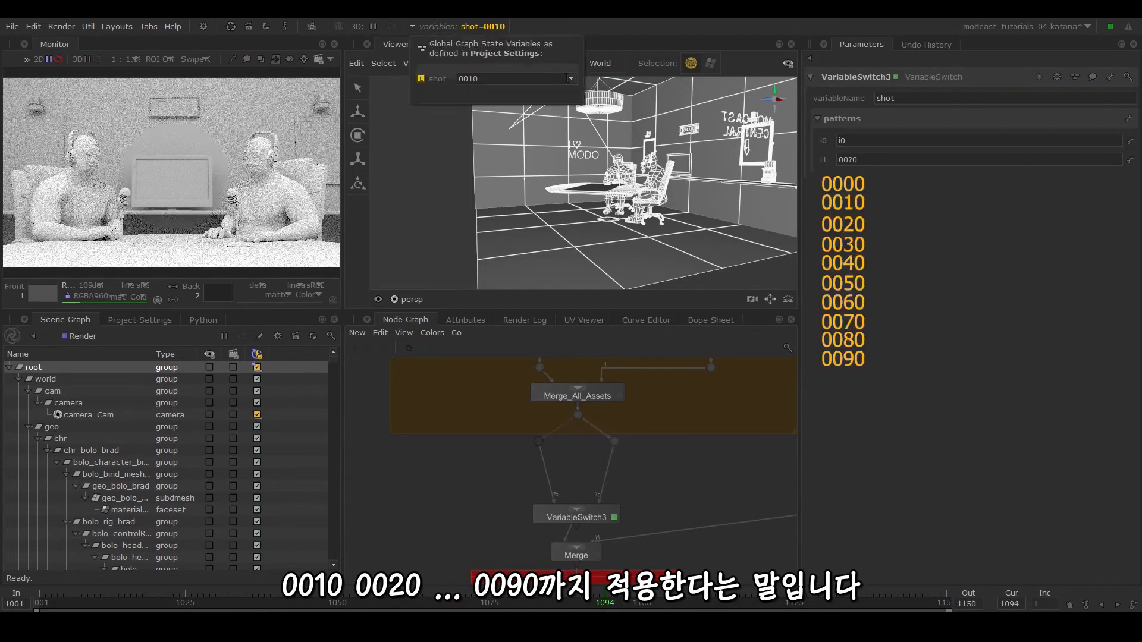
left_click(572, 77)
left_click(512, 129)
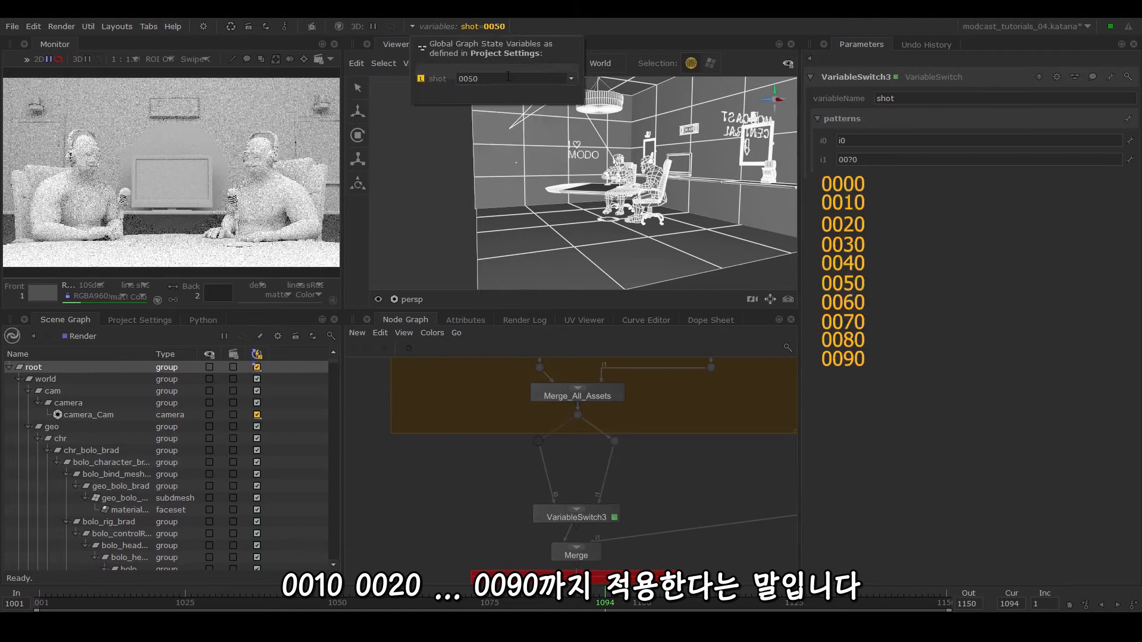
left_click(572, 79)
scroll(530, 126, "down", 2)
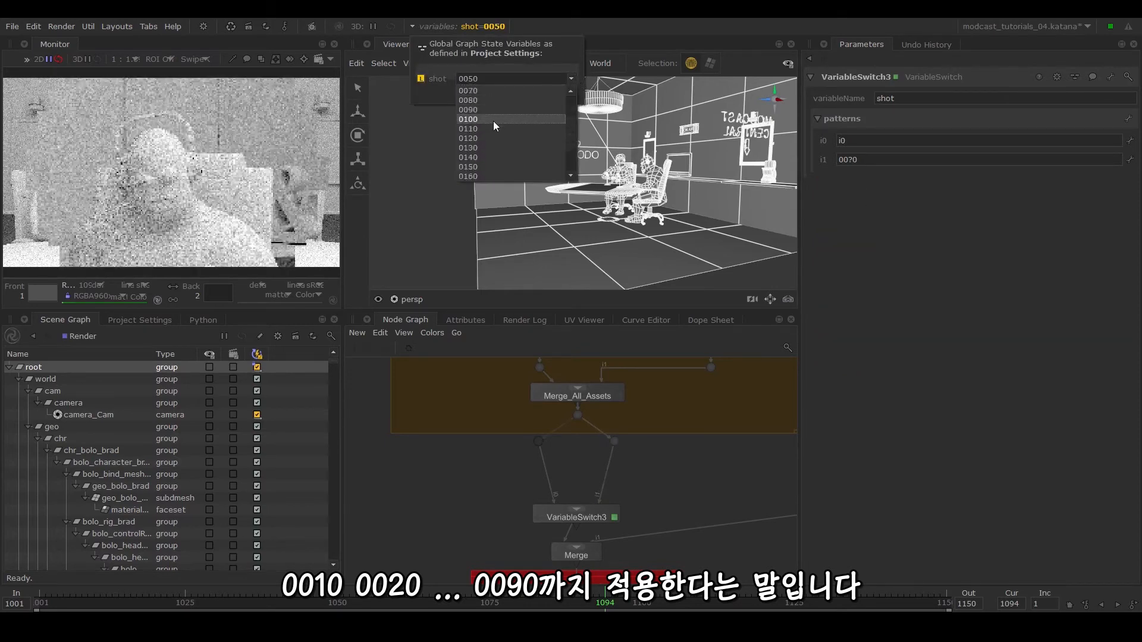
left_click(494, 120)
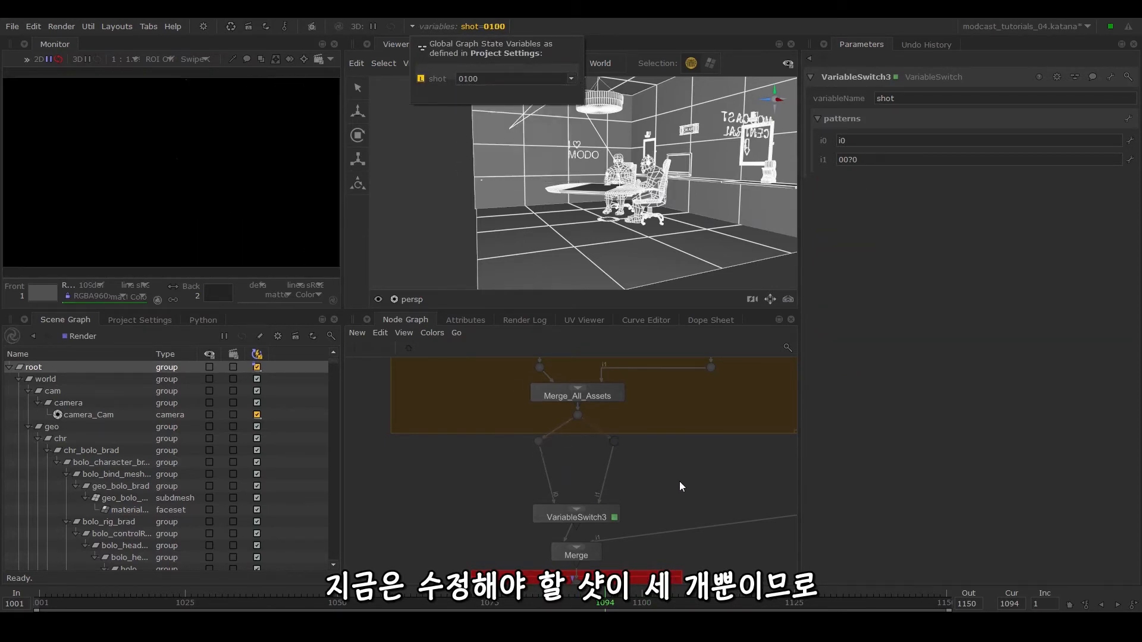
triple_click(866, 159)
type("0100 01")
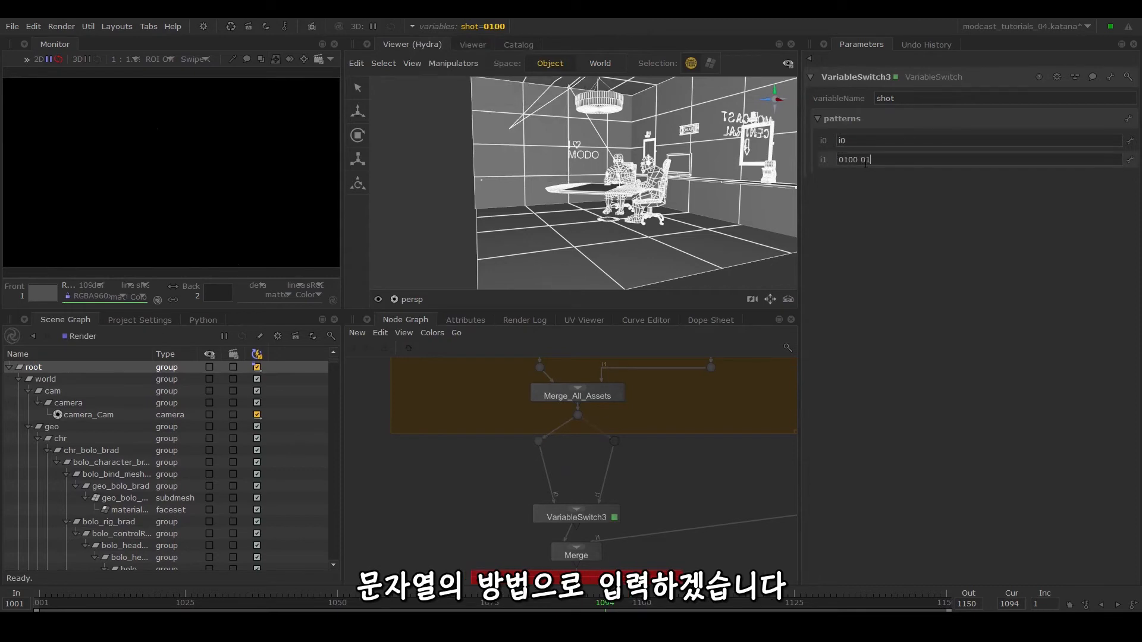
type("20 0150")
key("Return")
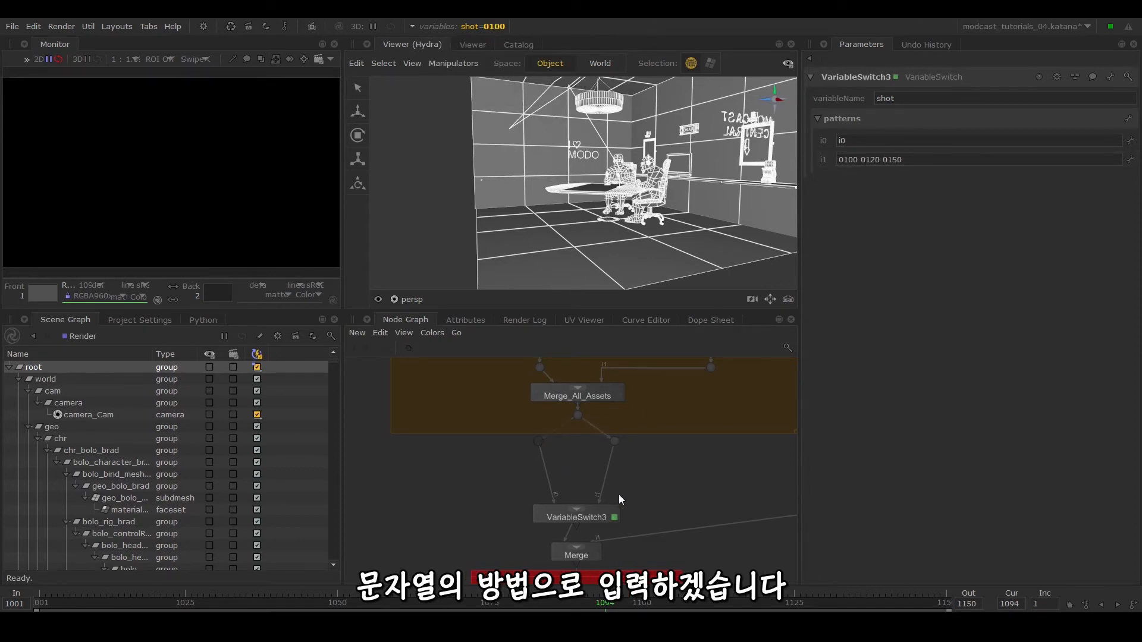
Add a DlObjectSettings node on the i1 branch above VariableSwitch3
middle_click_drag(615, 516, 619, 474)
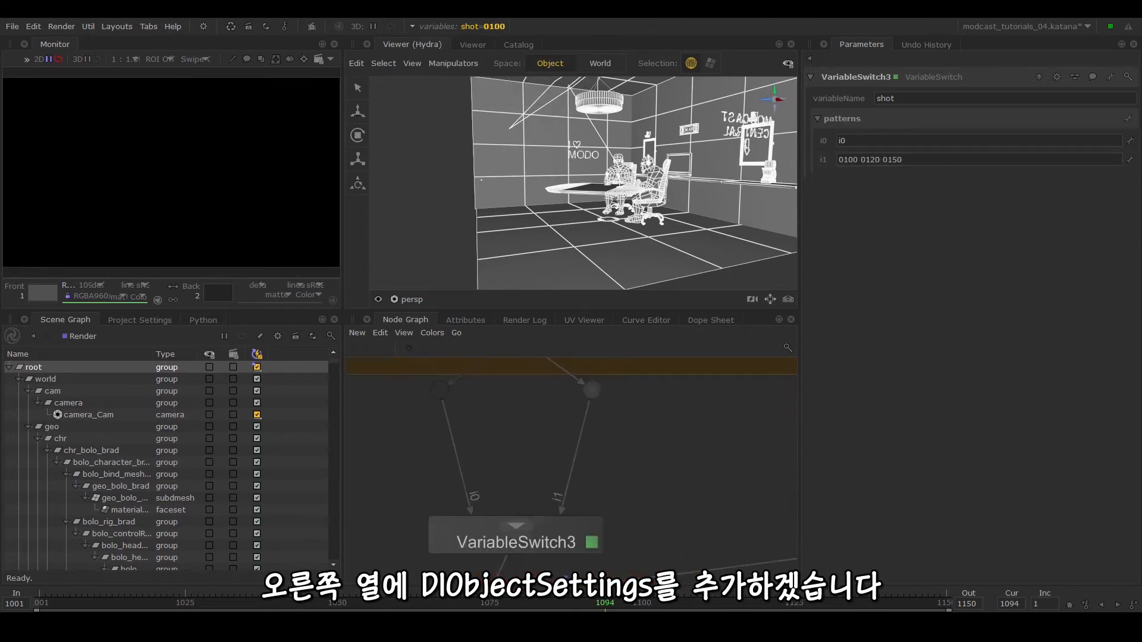
key("Tab")
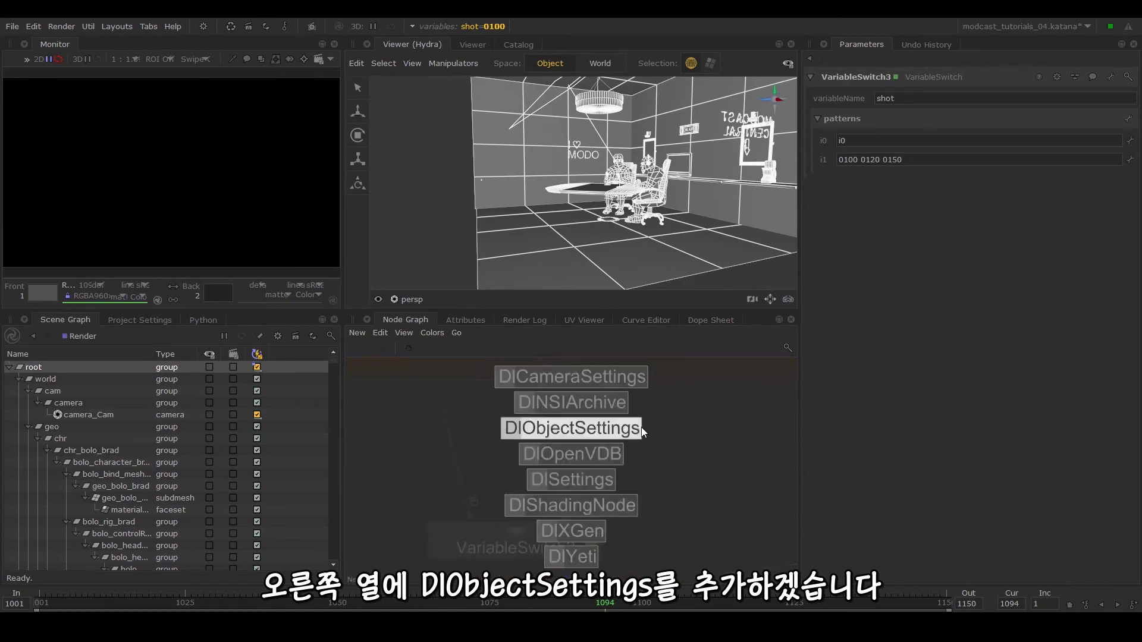
key("Return")
left_click(604, 442)
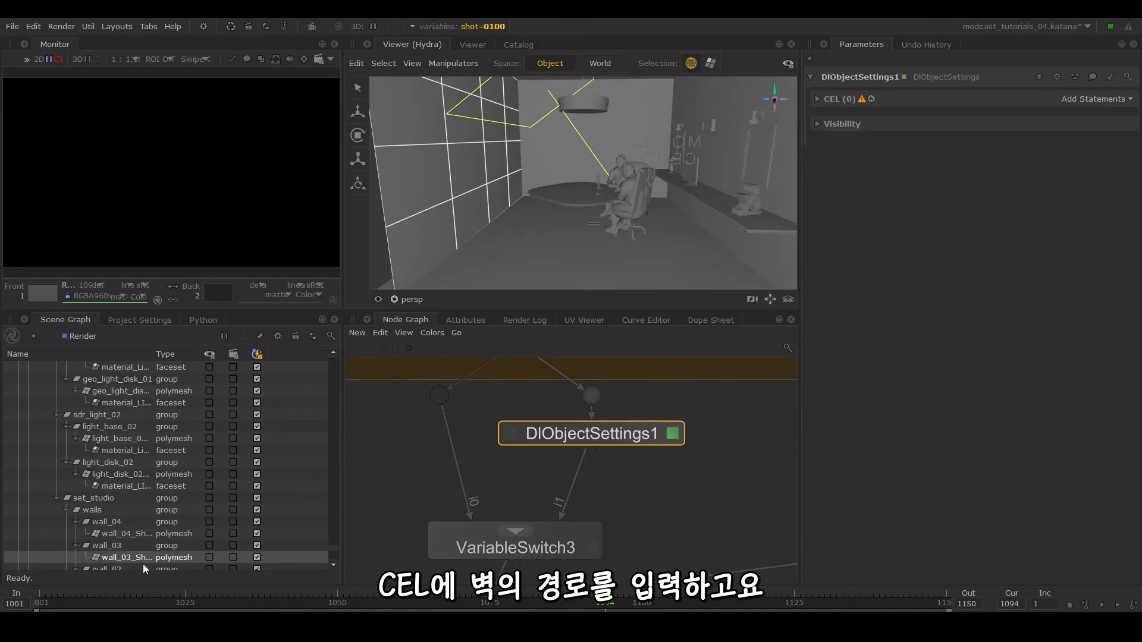
Assign wall_03_Shape to the CEL of DlObjectSettings1 and turn off Visible to Camera
left_click_drag(142, 564, 1065, 98)
left_click(848, 202)
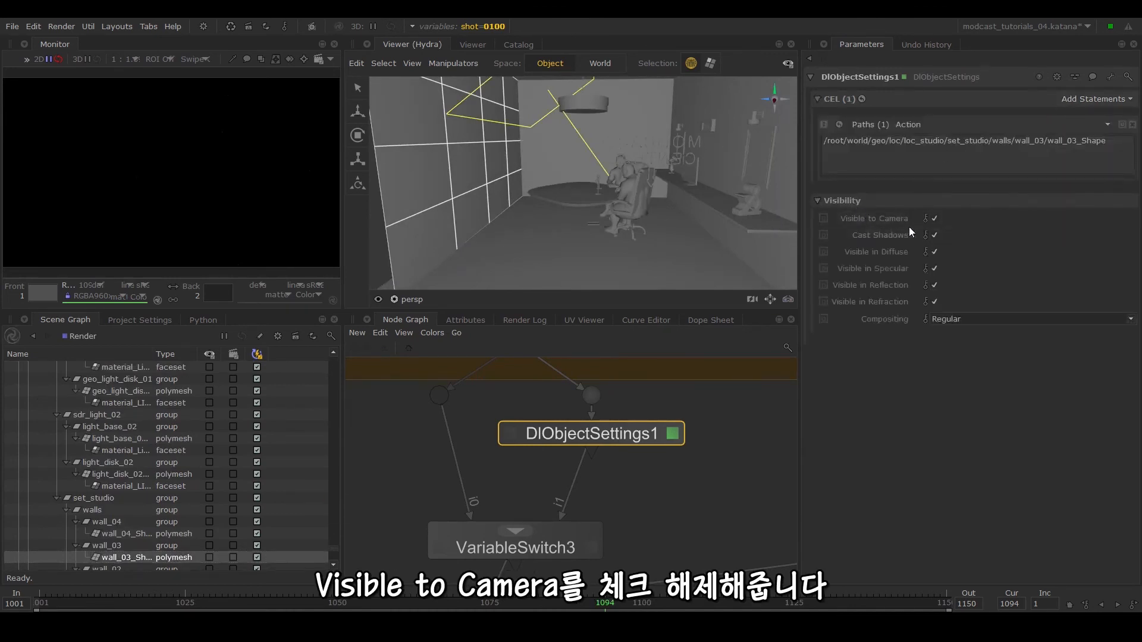
left_click(932, 217)
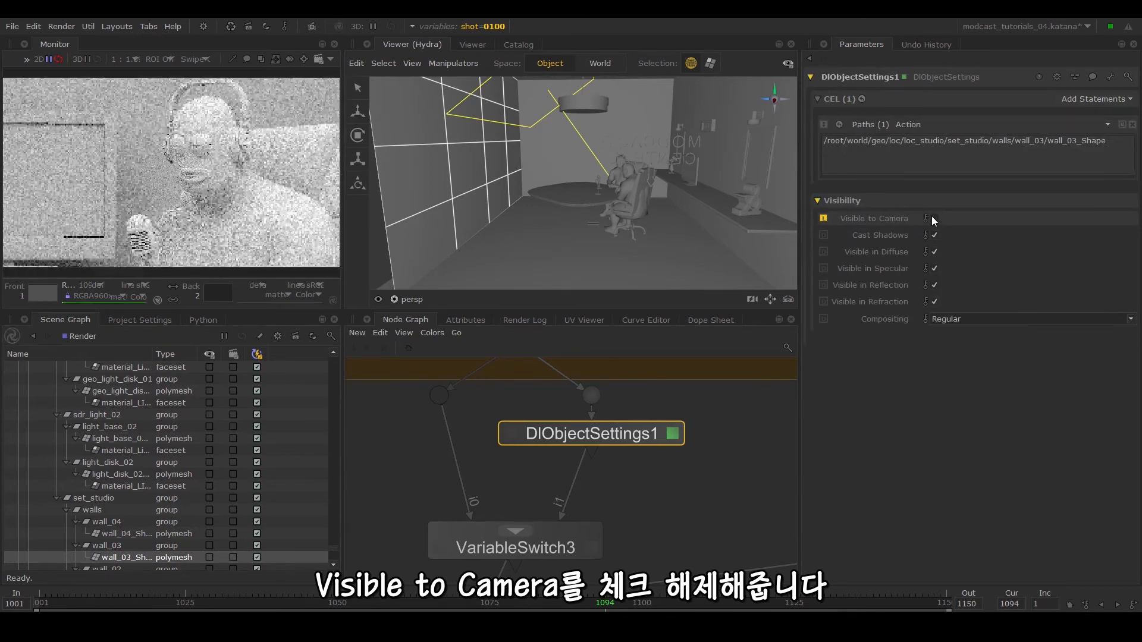
Switch the shot variable to 0120 and then 0150 to check the wall override in the render
left_click(458, 26)
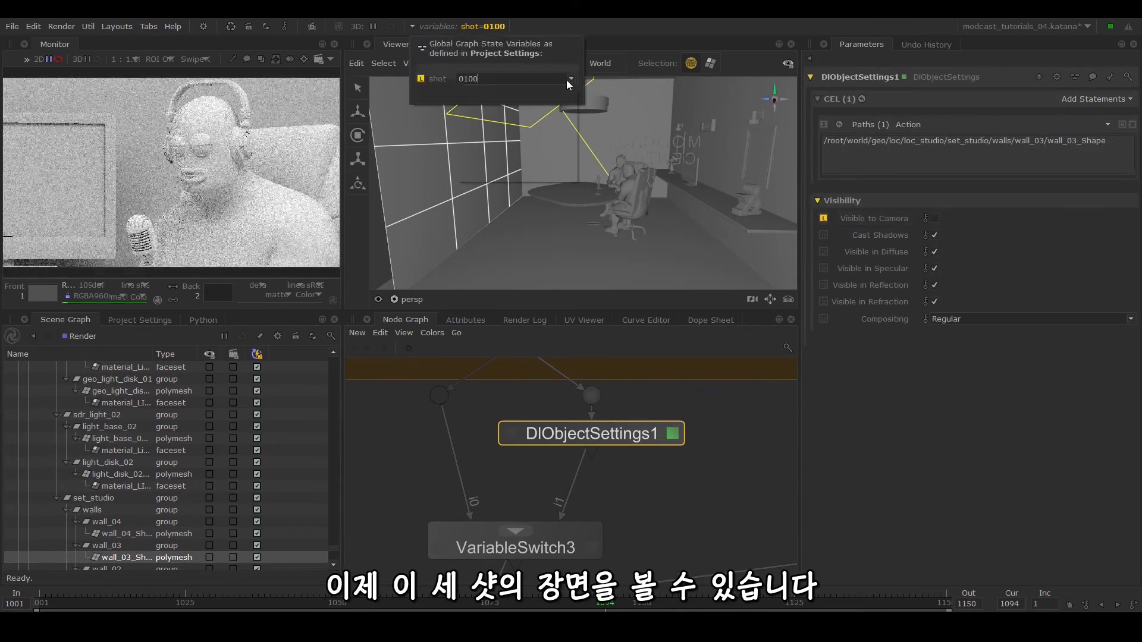
left_click(567, 80)
left_click(480, 167)
left_click(571, 79)
left_click(488, 148)
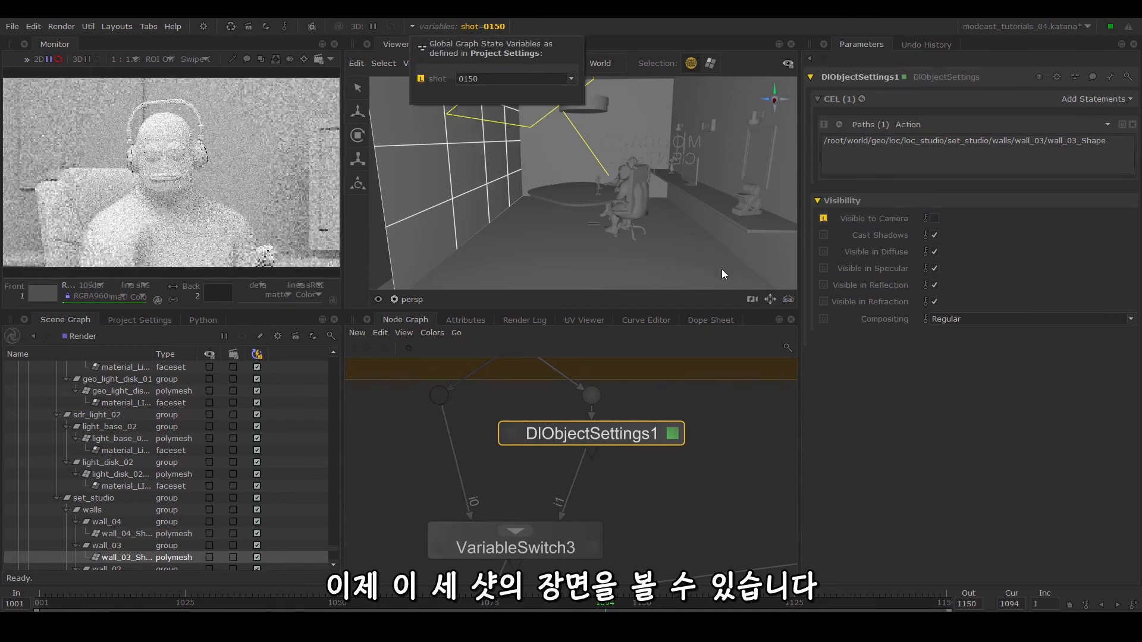
Group the DlObjectSettings1 and VariableSwitch3 override nodes as pershot_overrides
scroll(631, 482, "down", 3)
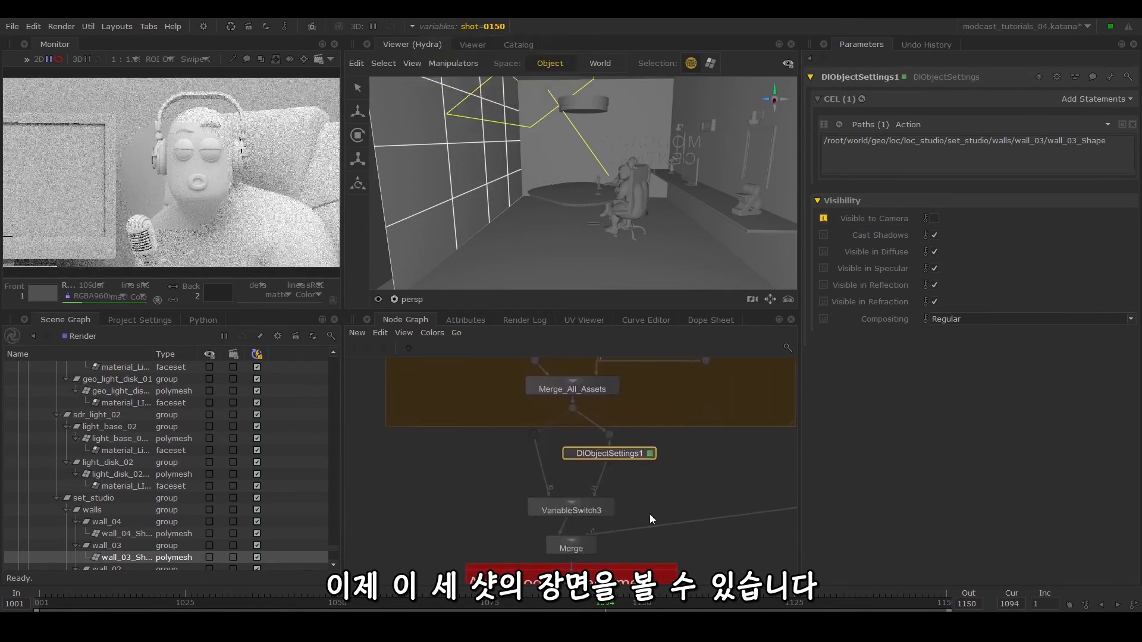
left_click_drag(639, 508, 526, 417)
key("ctrl+g")
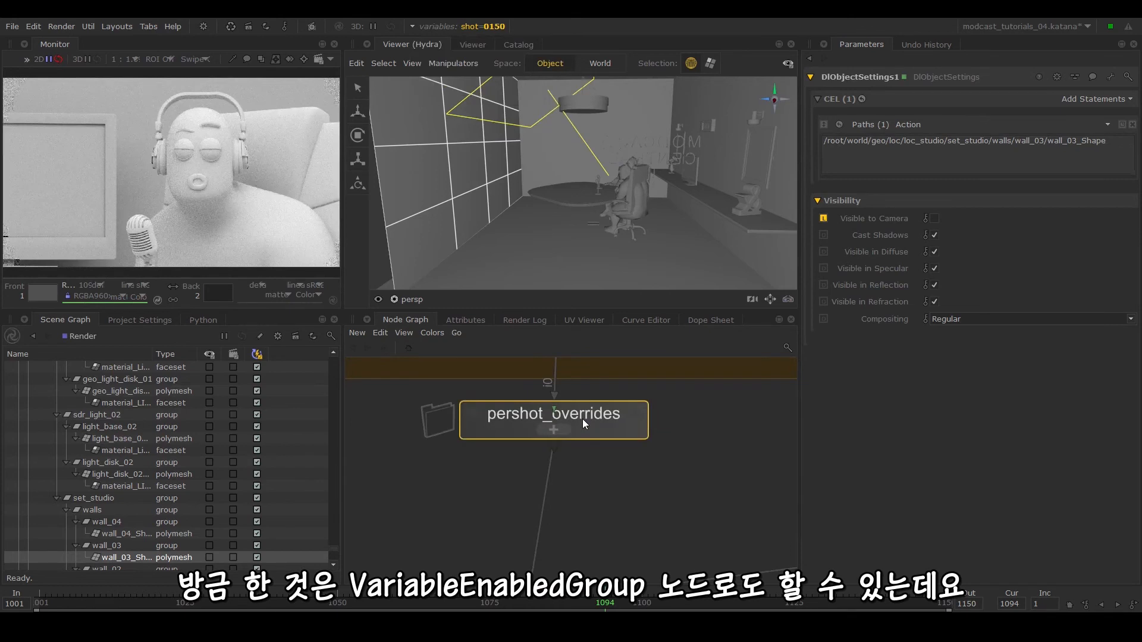
Disable the pershot_overrides group and create a VariableEnabledGroup node below it
key("d")
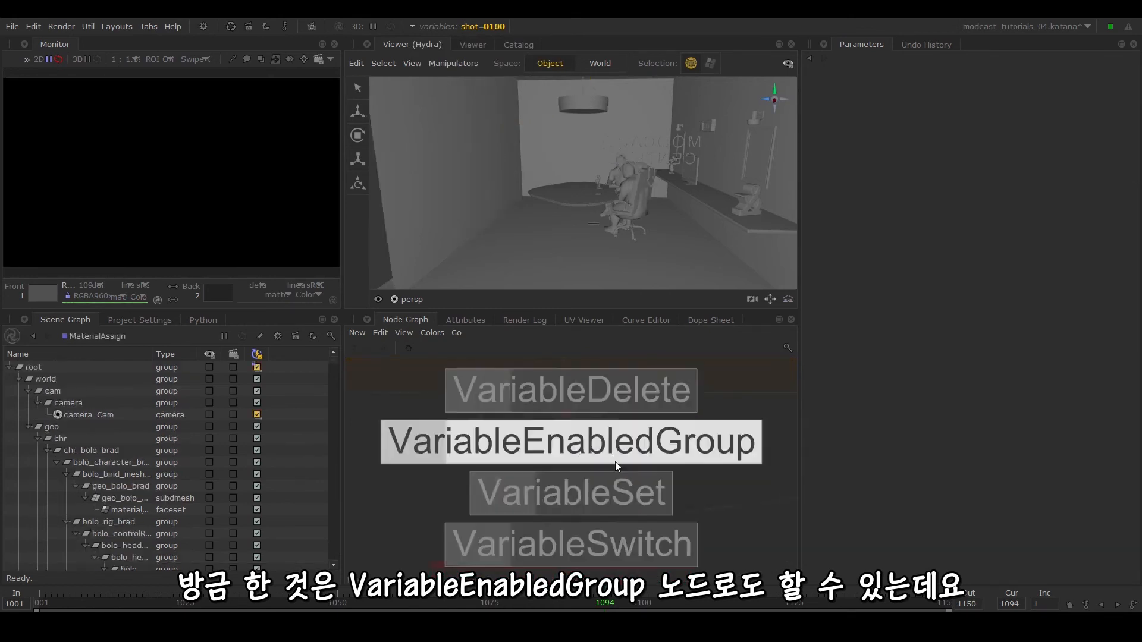
left_click(615, 462)
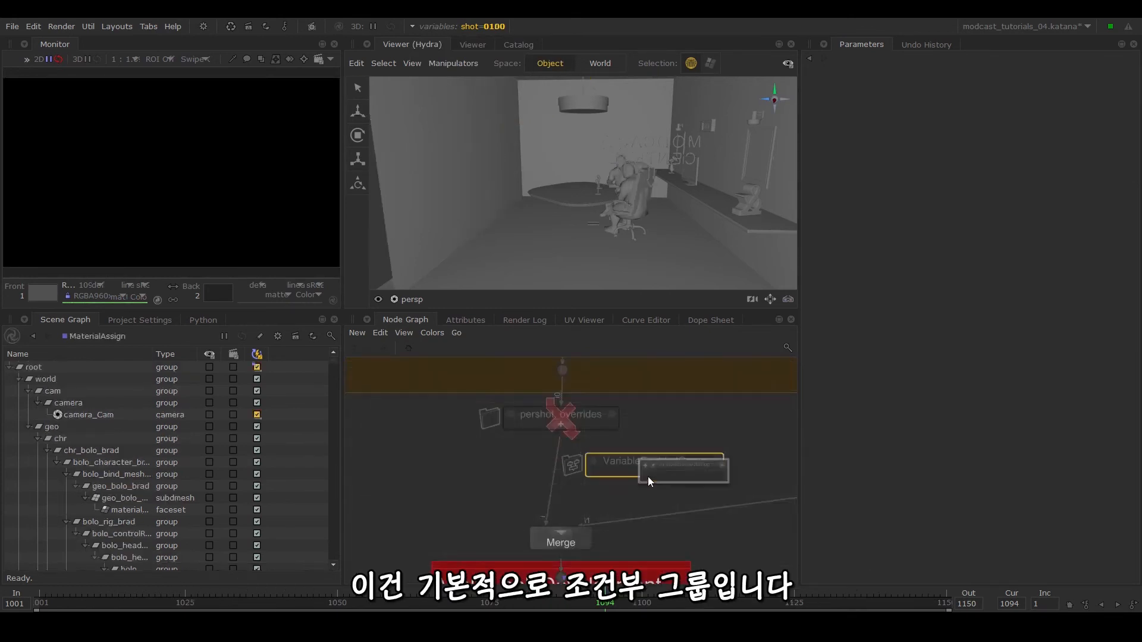
Paste and wire the copied node inside VariableEnabledGroup, and insert the group between pershot_overrides and Merge
key("ctrl+v")
left_click(661, 477)
left_click(561, 437)
left_click(683, 462)
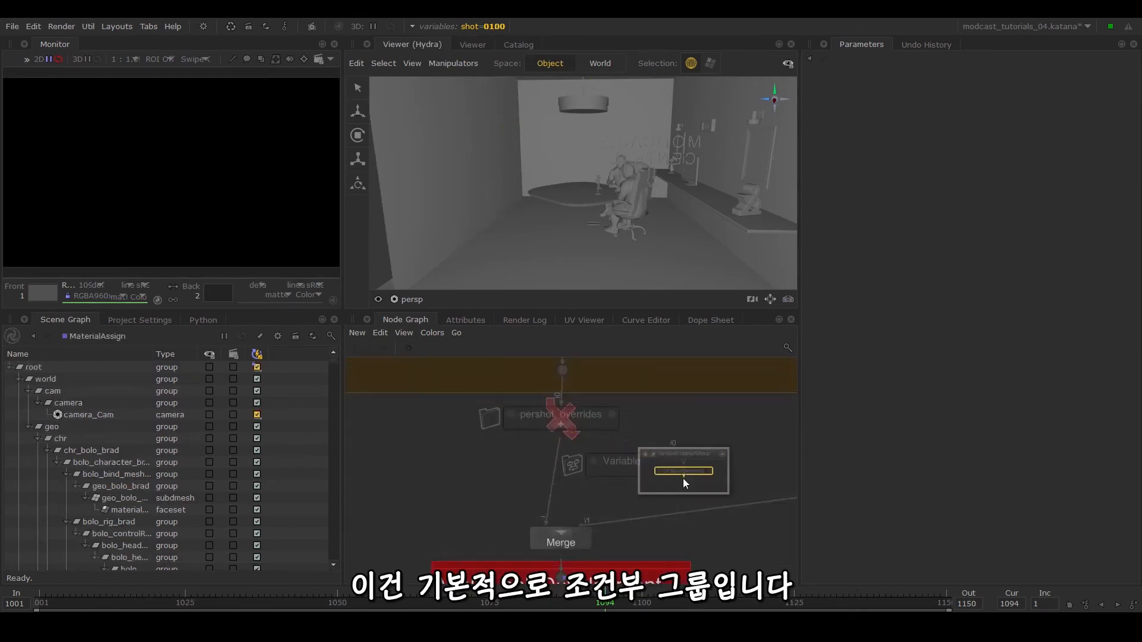
left_click(683, 478)
left_click(556, 527)
left_click(723, 454)
left_click_drag(662, 464, 569, 464)
key("e")
double_click(899, 97)
type("shot")
key("Tab")
type("0100 0120 0150")
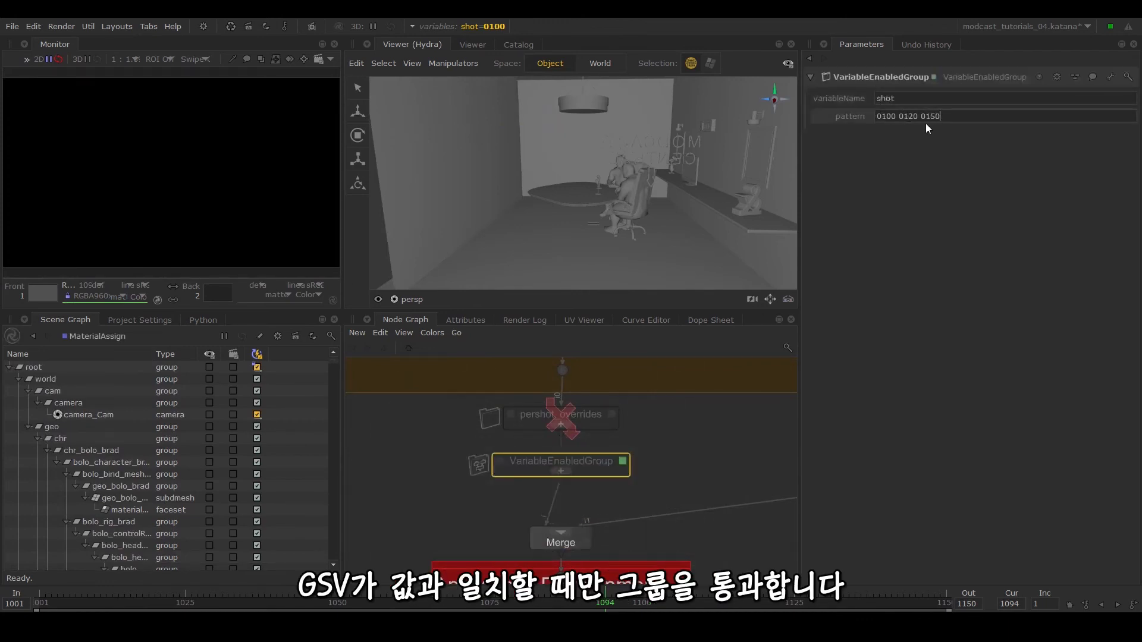
key("Return")
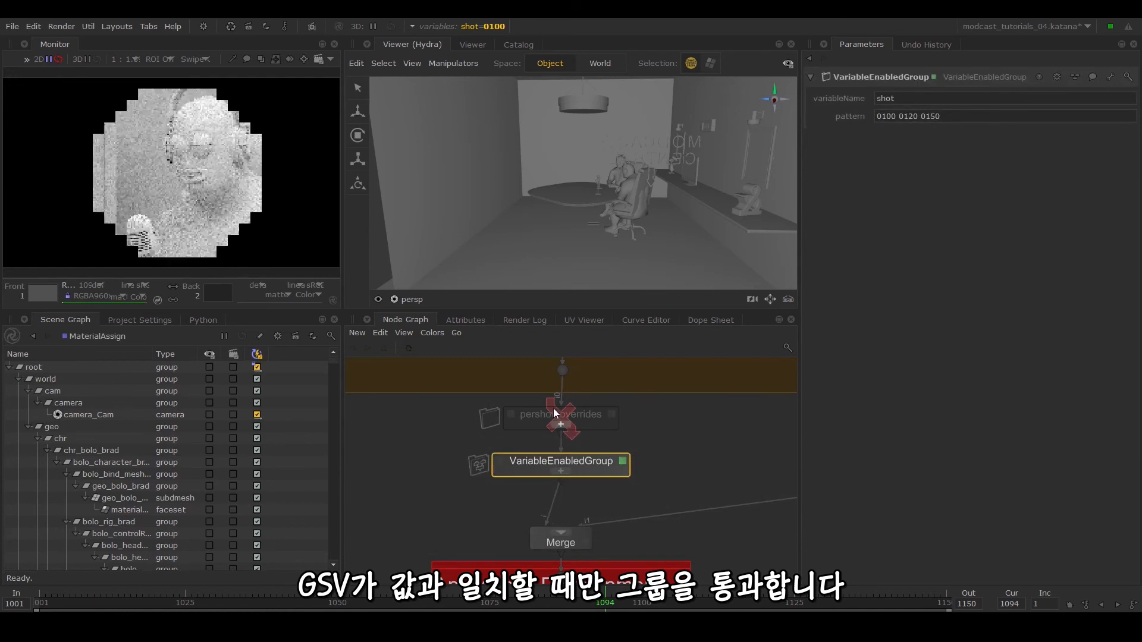
Switch the shot variable to 0120 and then to another shot to test the VariableEnabledGroup
left_click(497, 26)
left_click(553, 79)
scroll(484, 156, "down", 2)
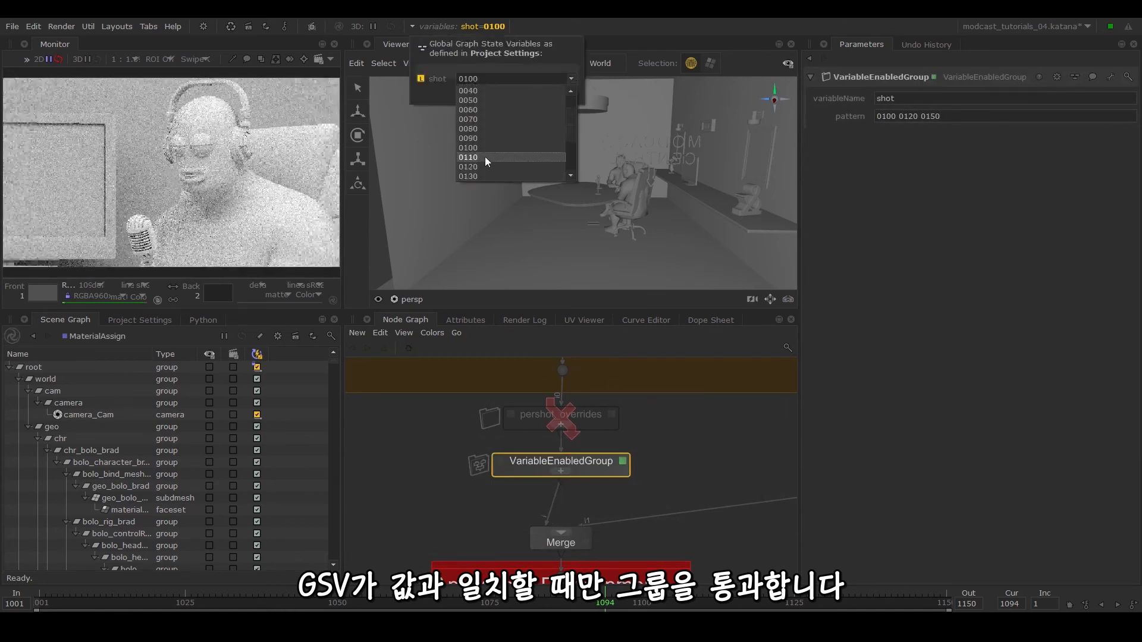
left_click(495, 153)
left_click(571, 79)
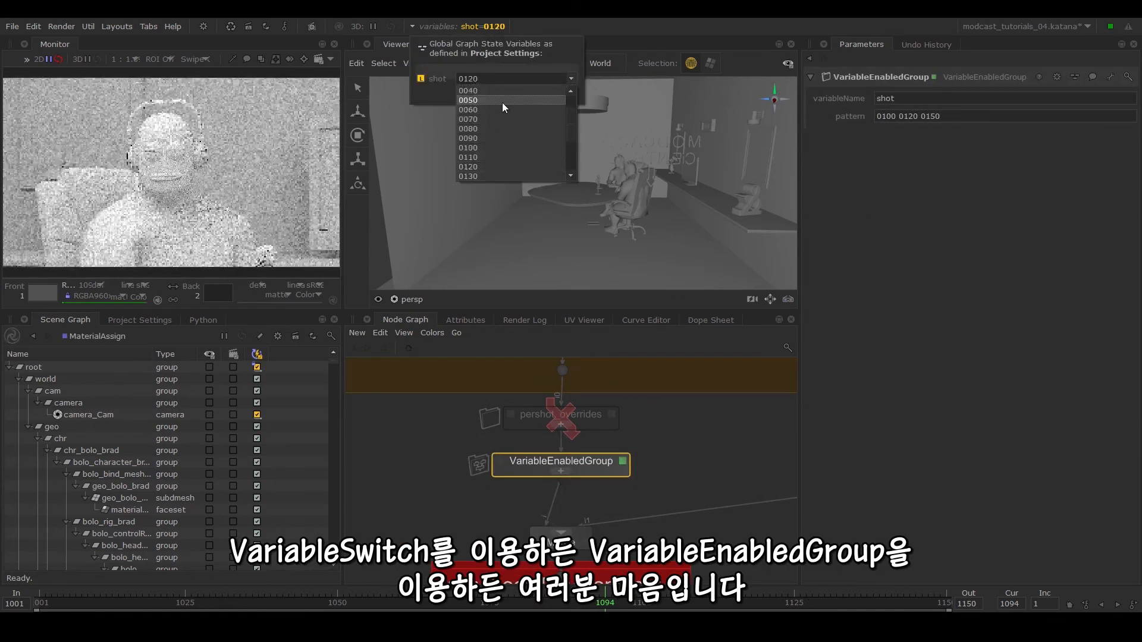
left_click(499, 118)
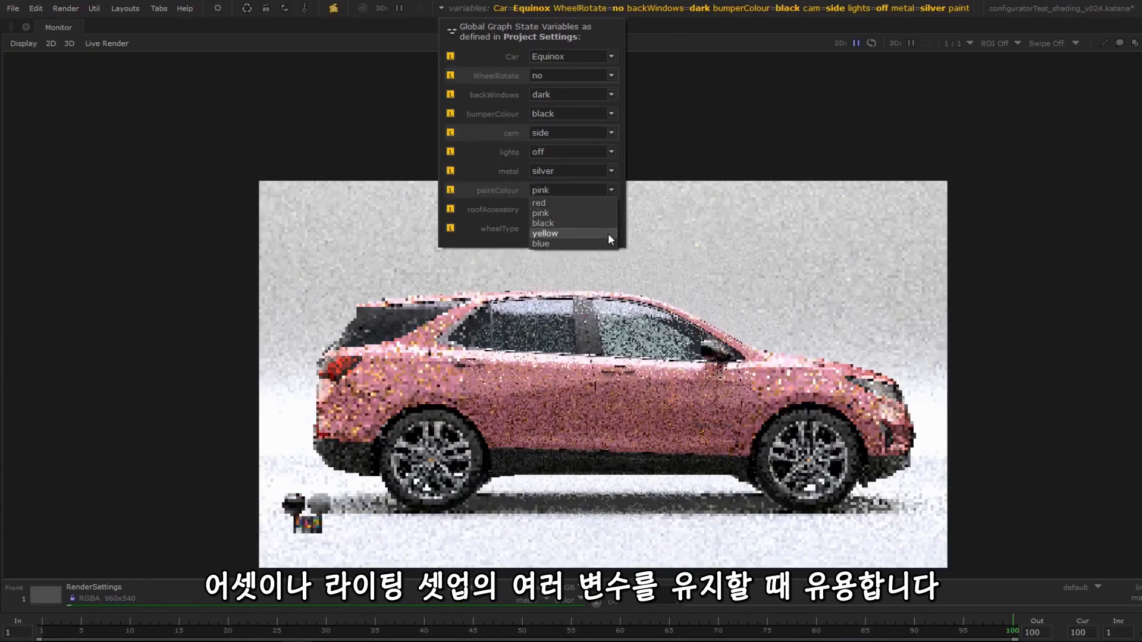
In the car configurator scene, set the paintColour variable to yellow and roofAccessory to on
left_click(606, 232)
left_click(611, 189)
left_click(611, 238)
left_click(613, 210)
left_click(612, 220)
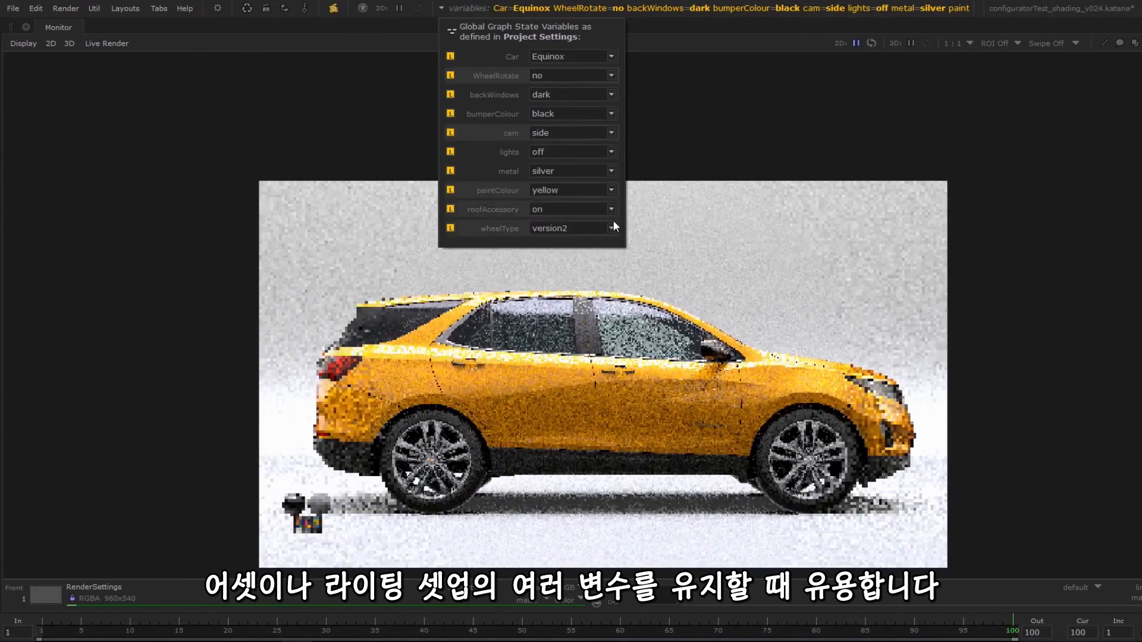